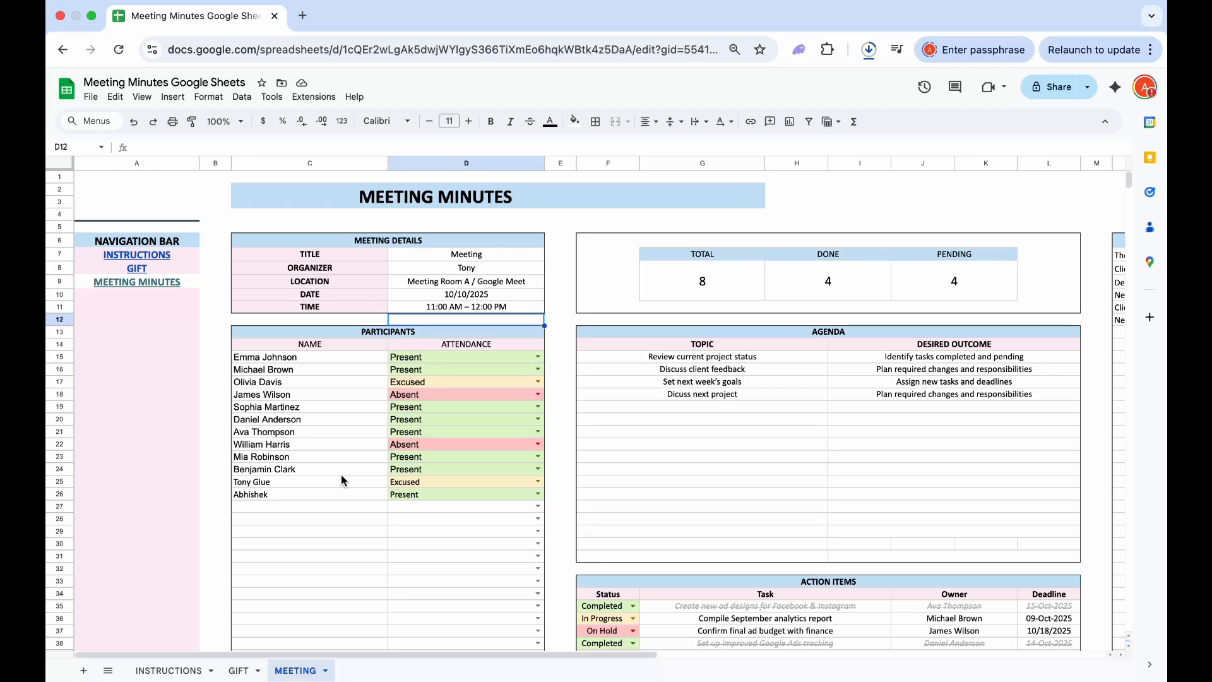
- Review the meeting details block: title, organizer, location, date and time
click(295, 240)
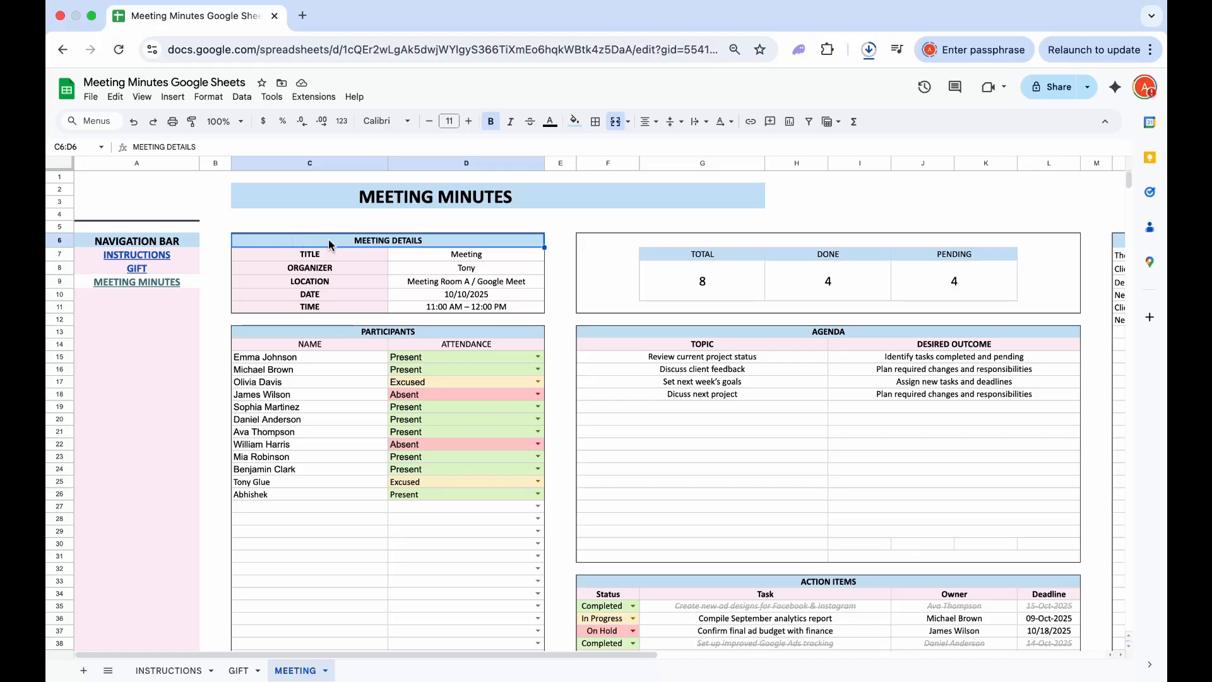
click(350, 259)
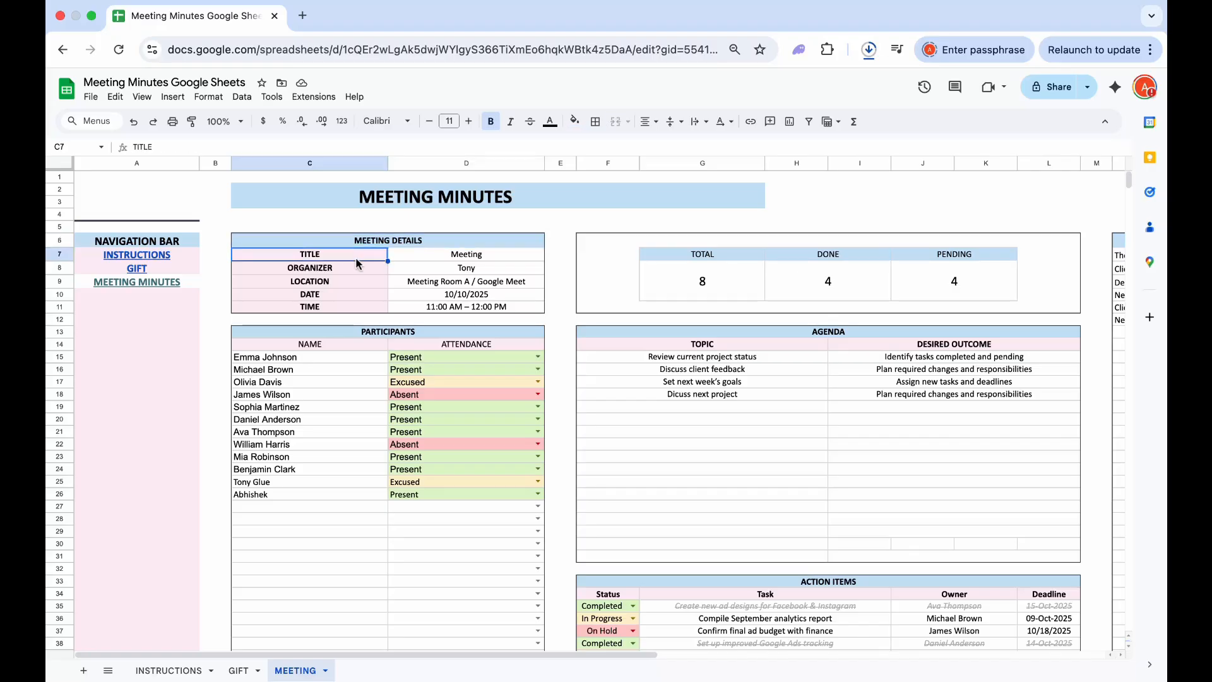
click(408, 258)
click(413, 272)
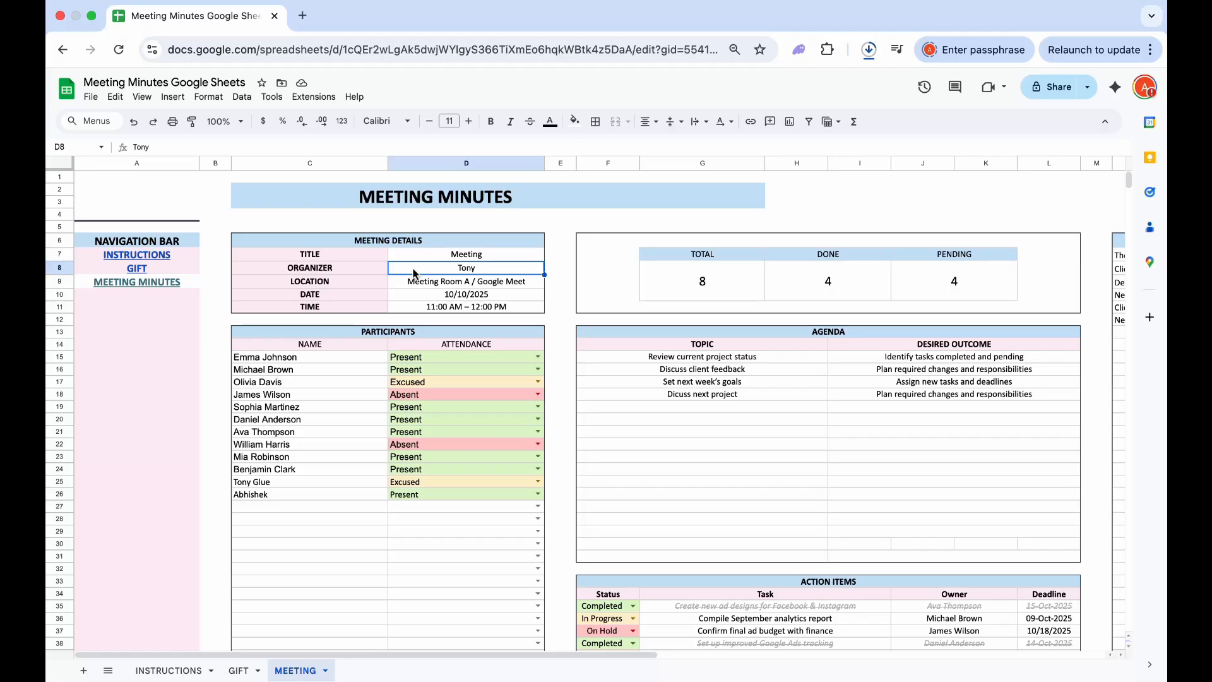
click(415, 286)
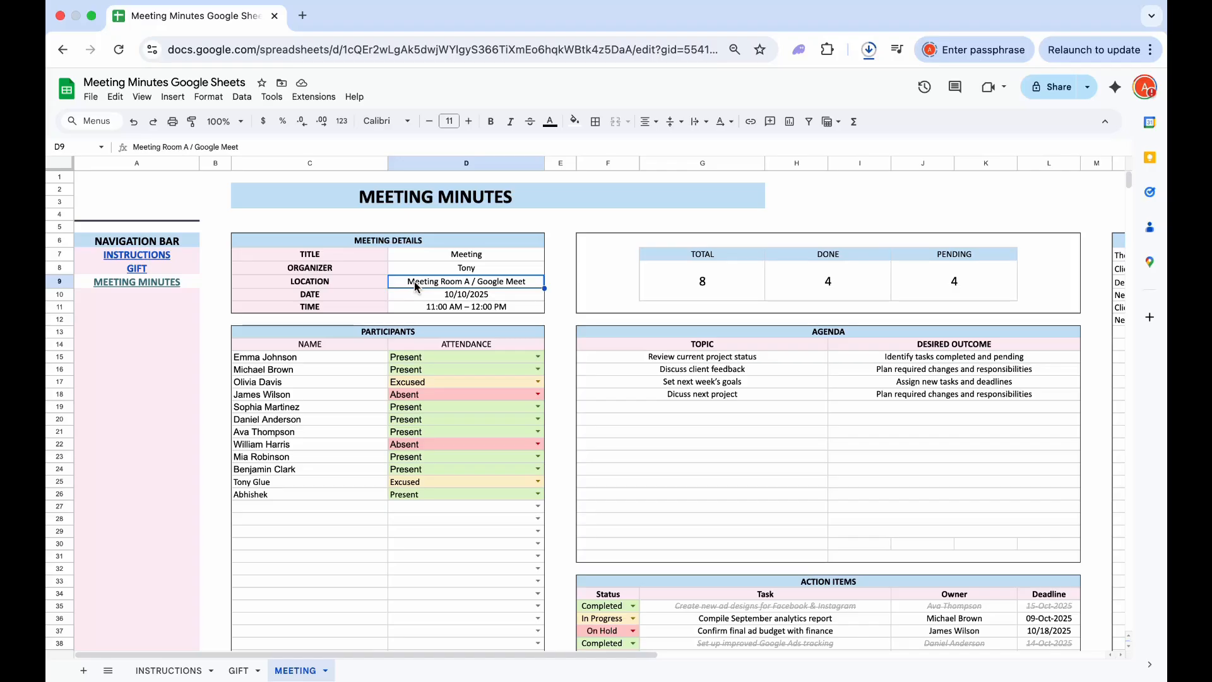
click(419, 295)
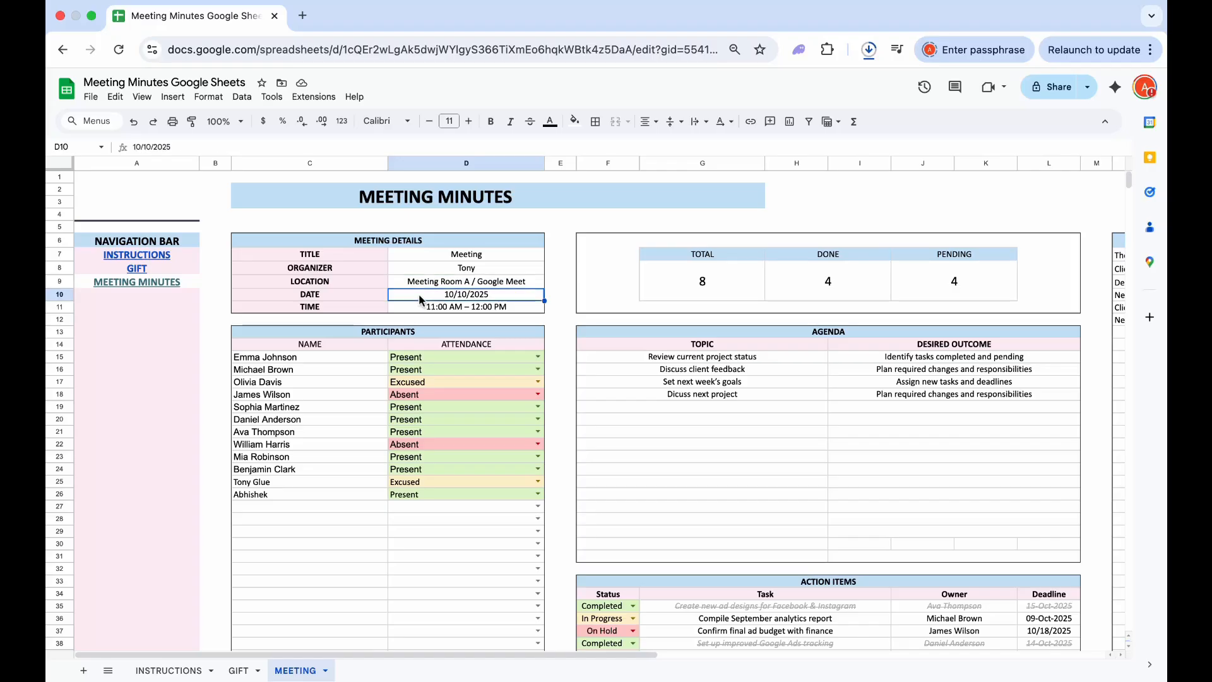
click(421, 309)
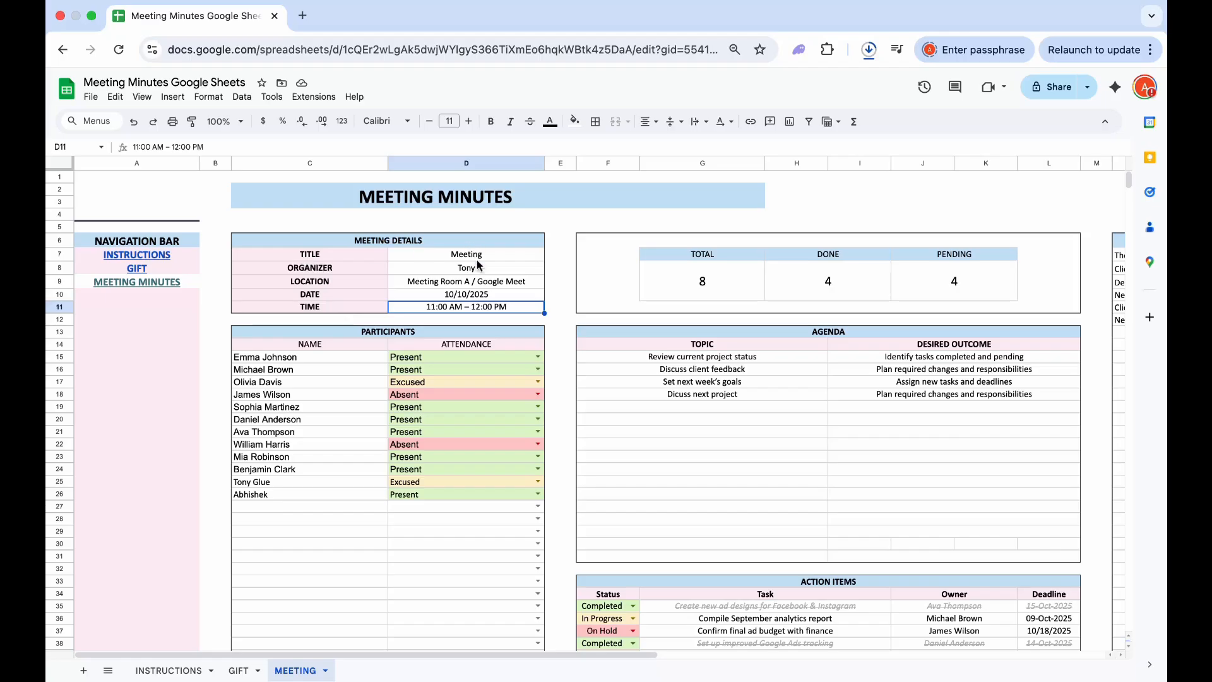
- Examine the participants table's name and attendance columns, including the attendance options offered for the first empty row
click(380, 334)
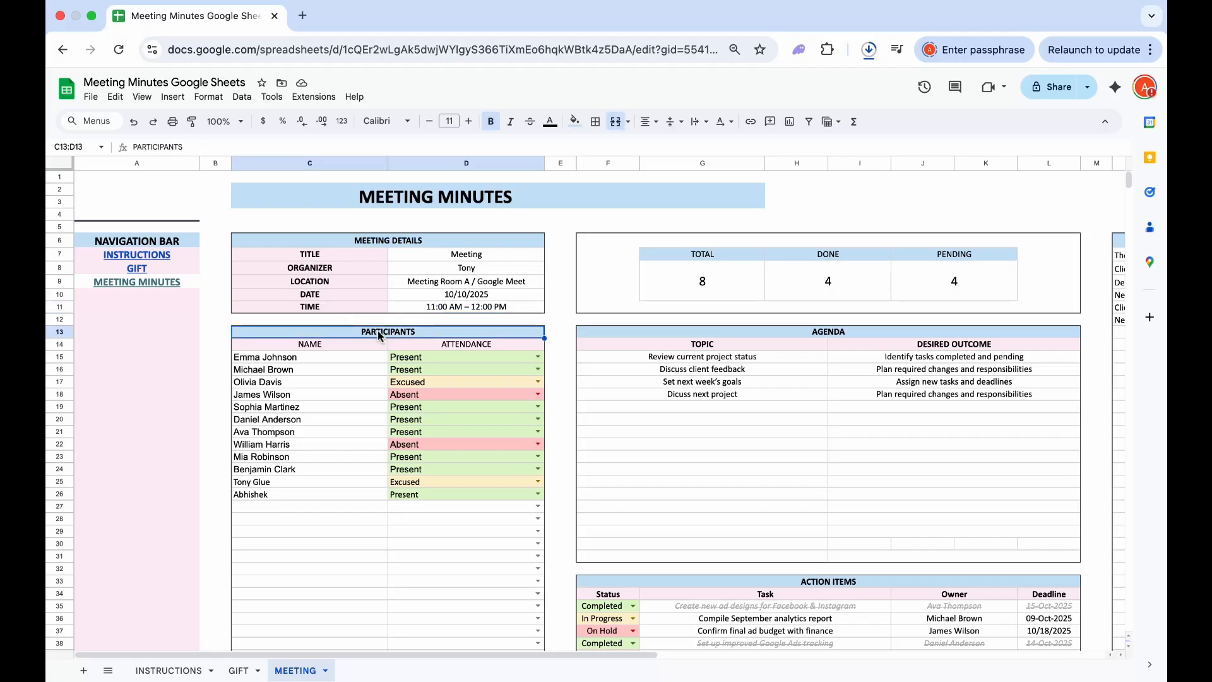
click(344, 347)
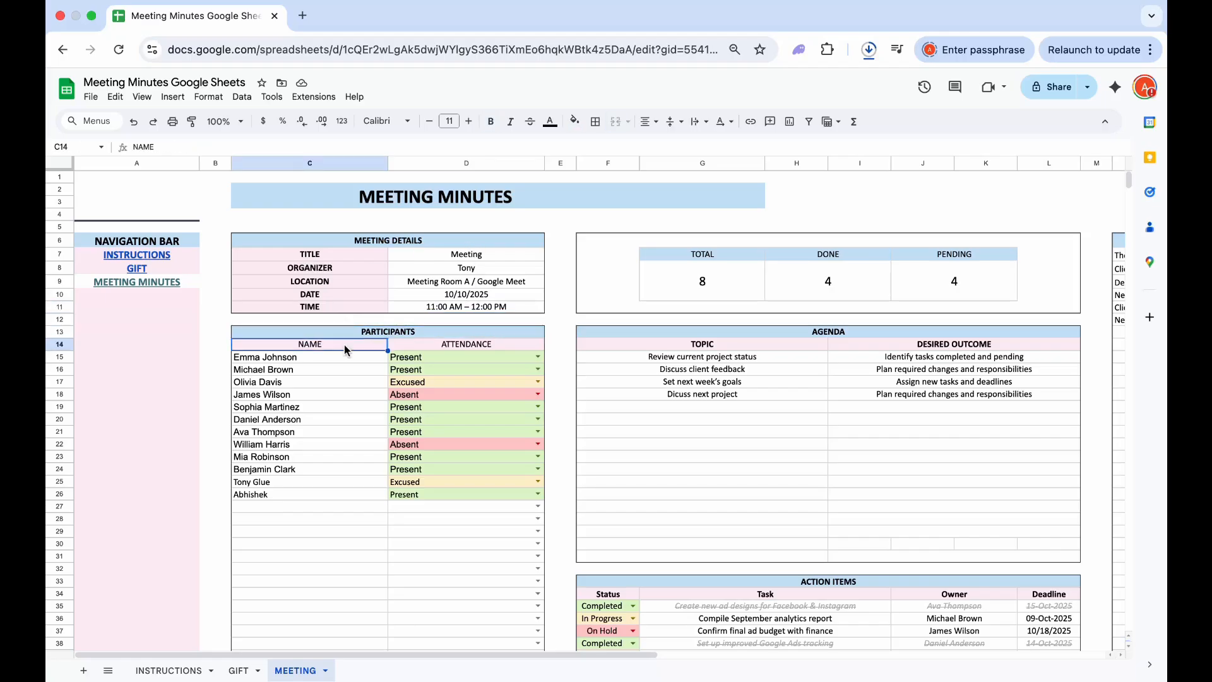
click(421, 346)
click(328, 360)
click(328, 394)
click(328, 442)
click(327, 471)
click(328, 504)
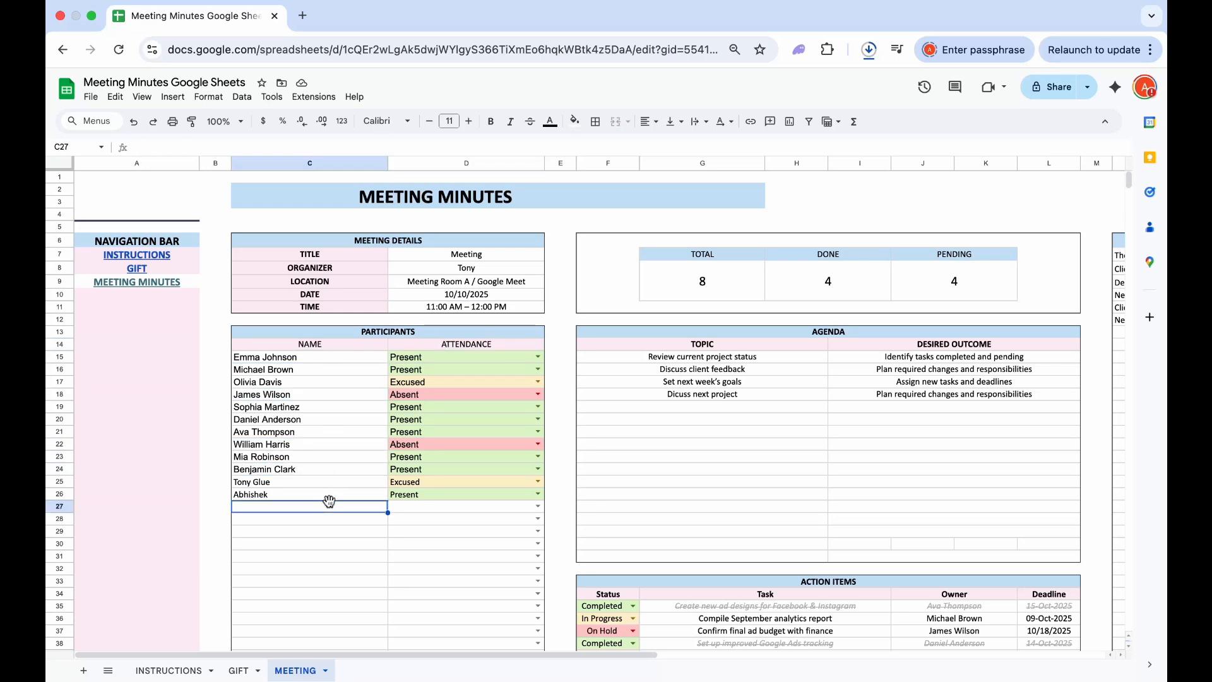
click(456, 357)
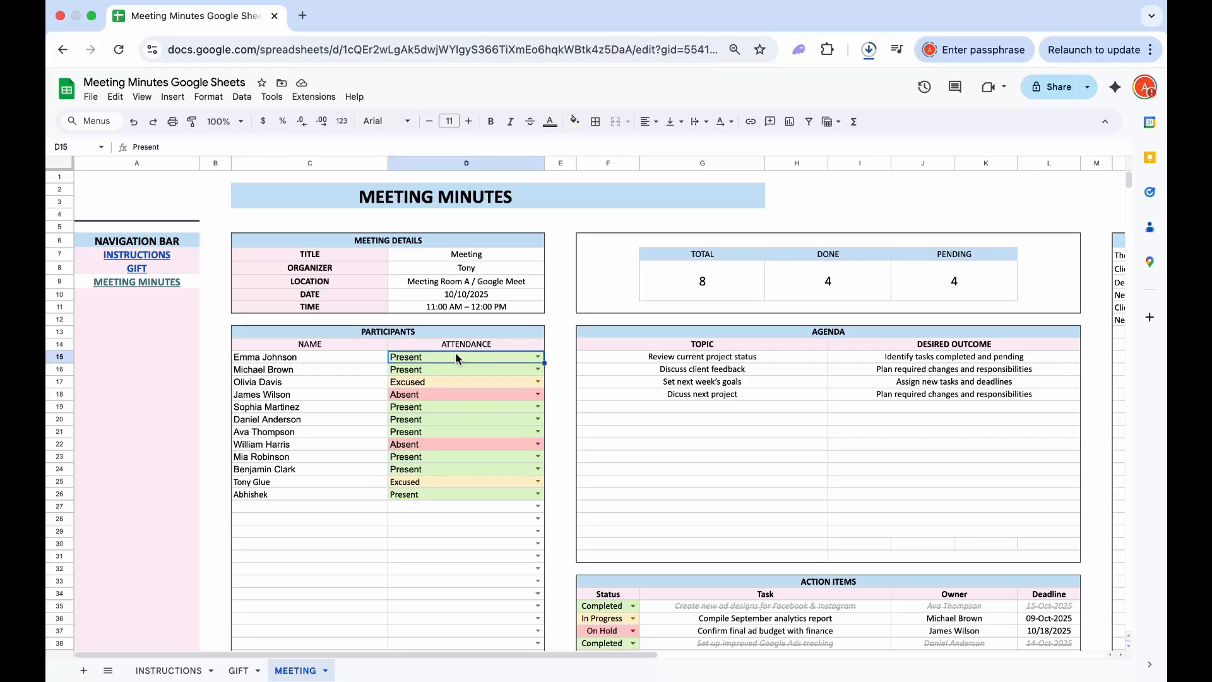
click(539, 507)
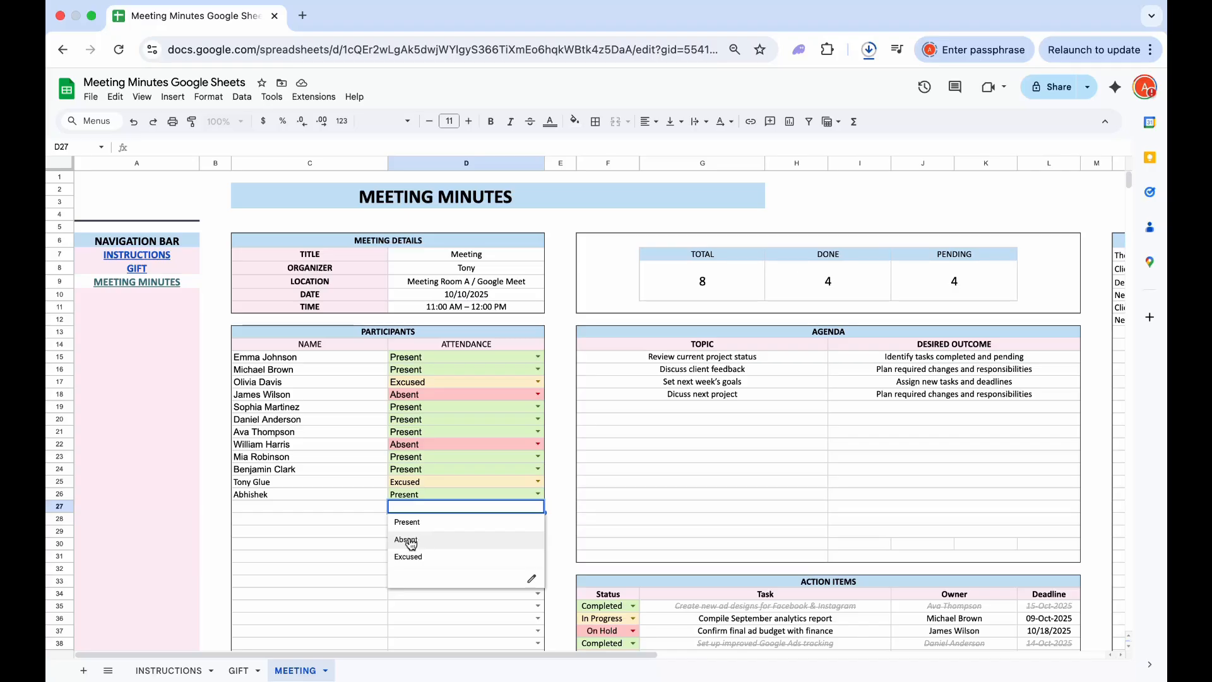
click(305, 533)
- Enter a new participant's first name in the first empty participants row and set the attendance to Present
click(295, 508)
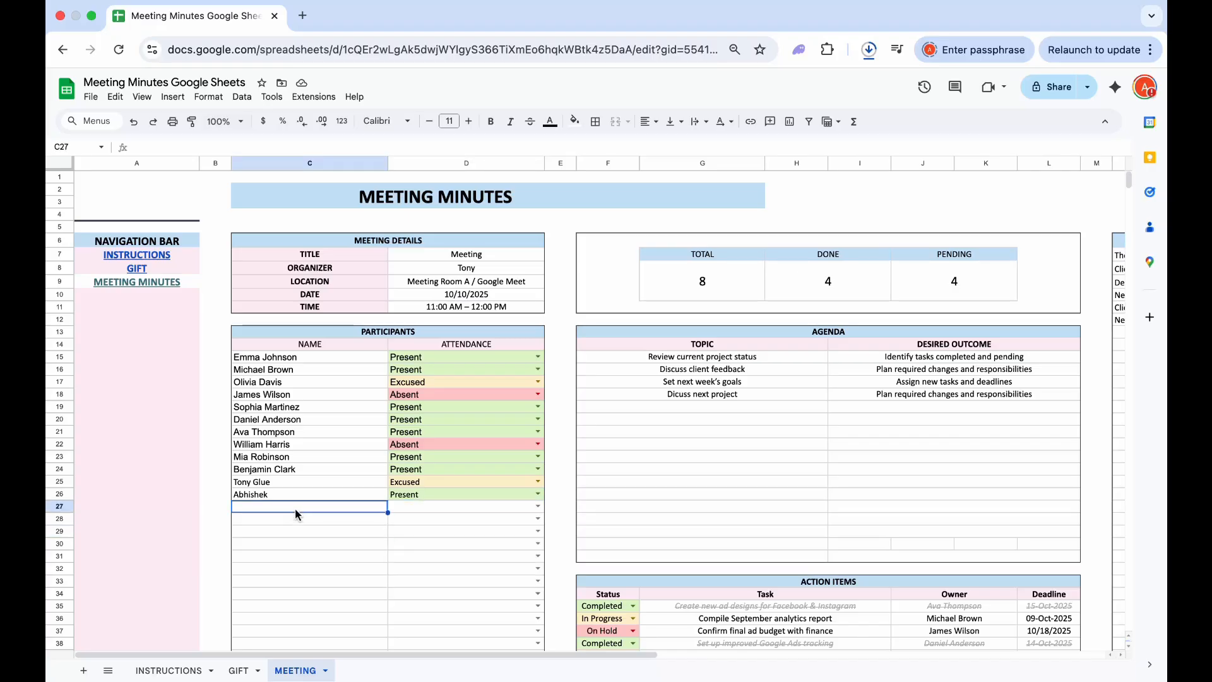
text(John)
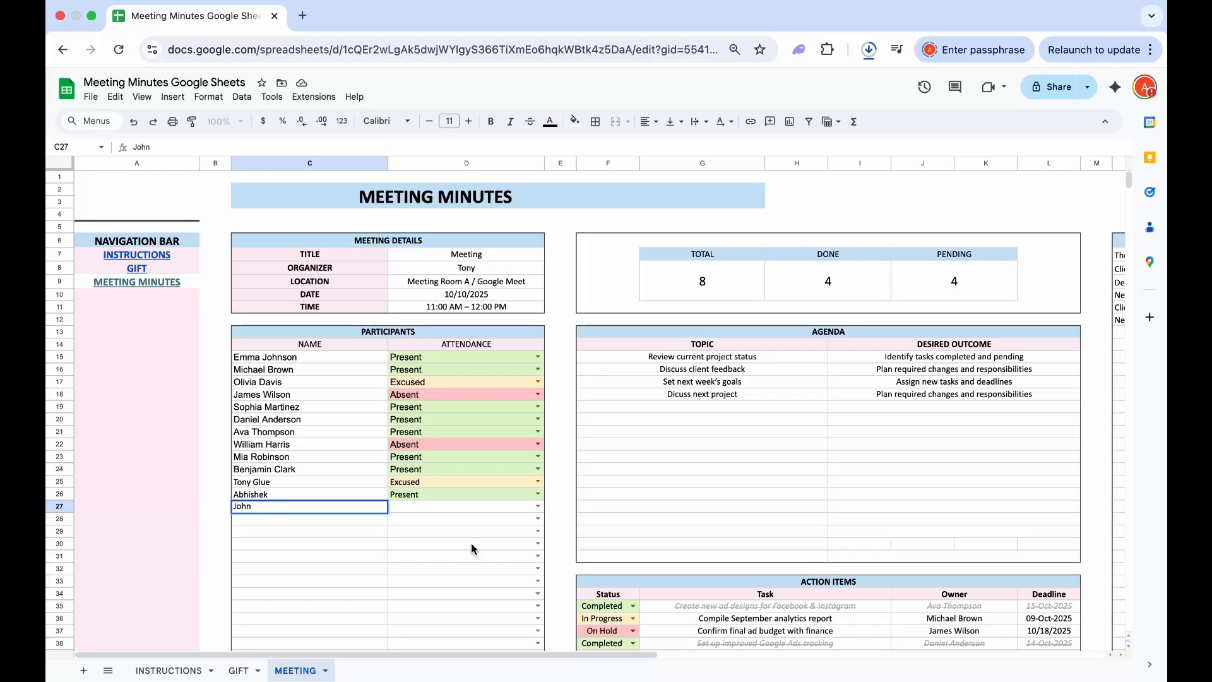
click(462, 509)
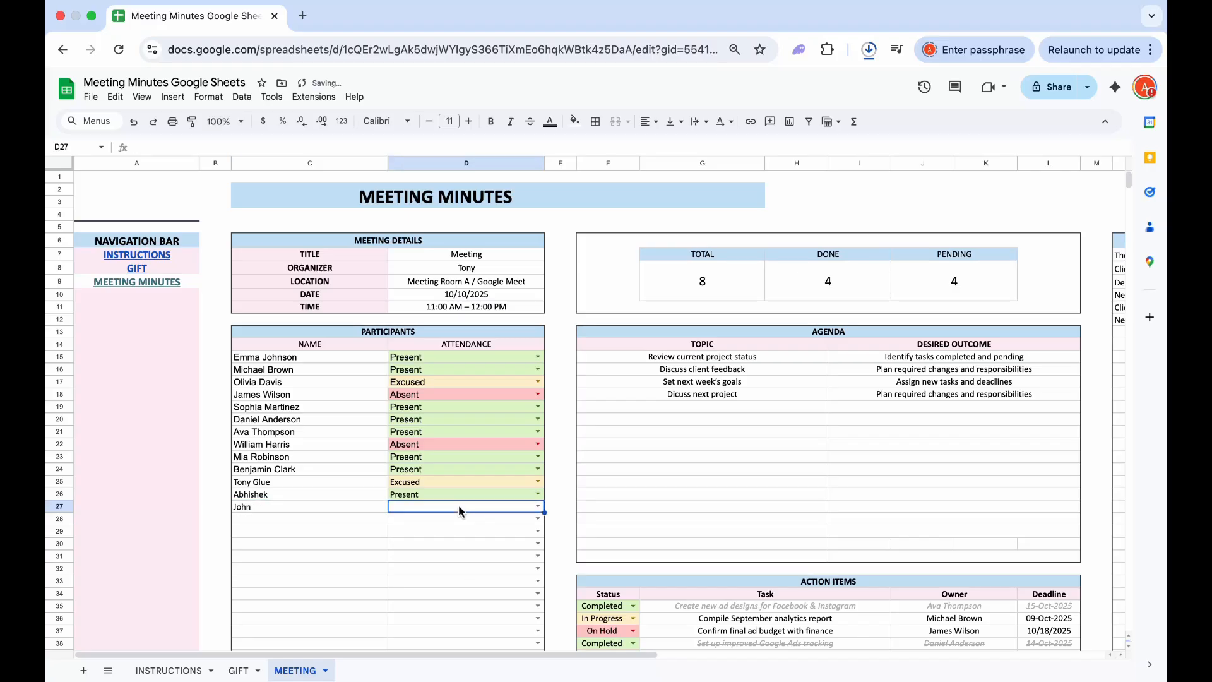
click(536, 508)
click(468, 523)
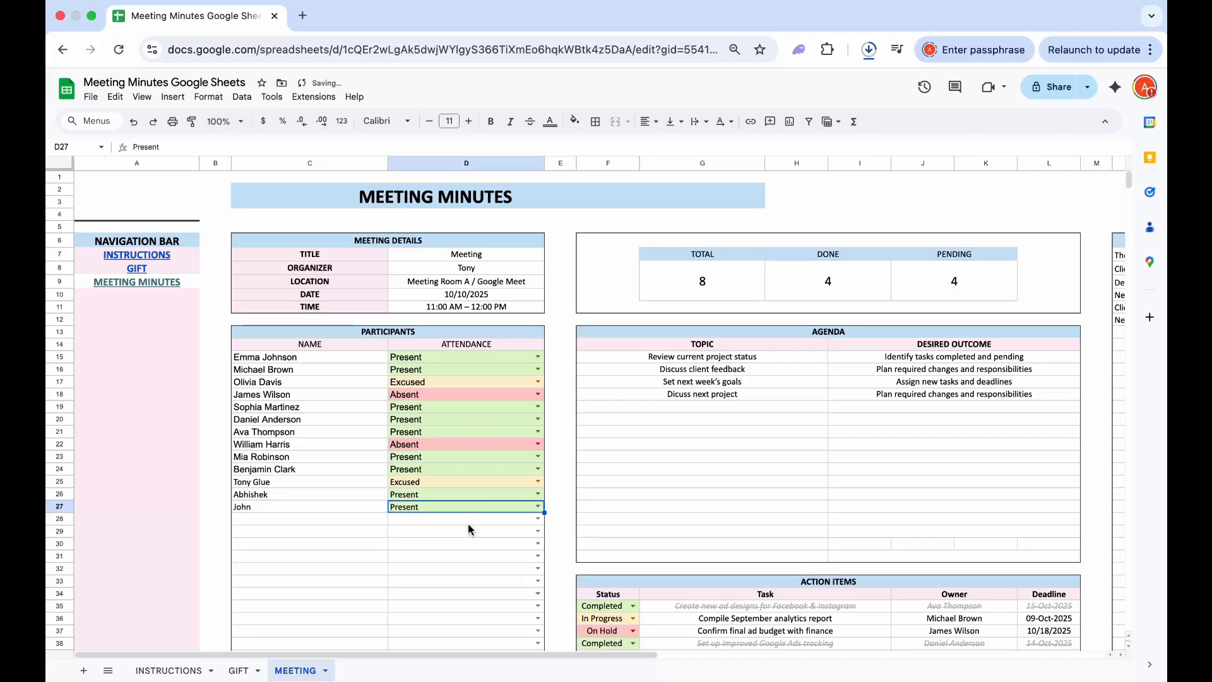
click(333, 556)
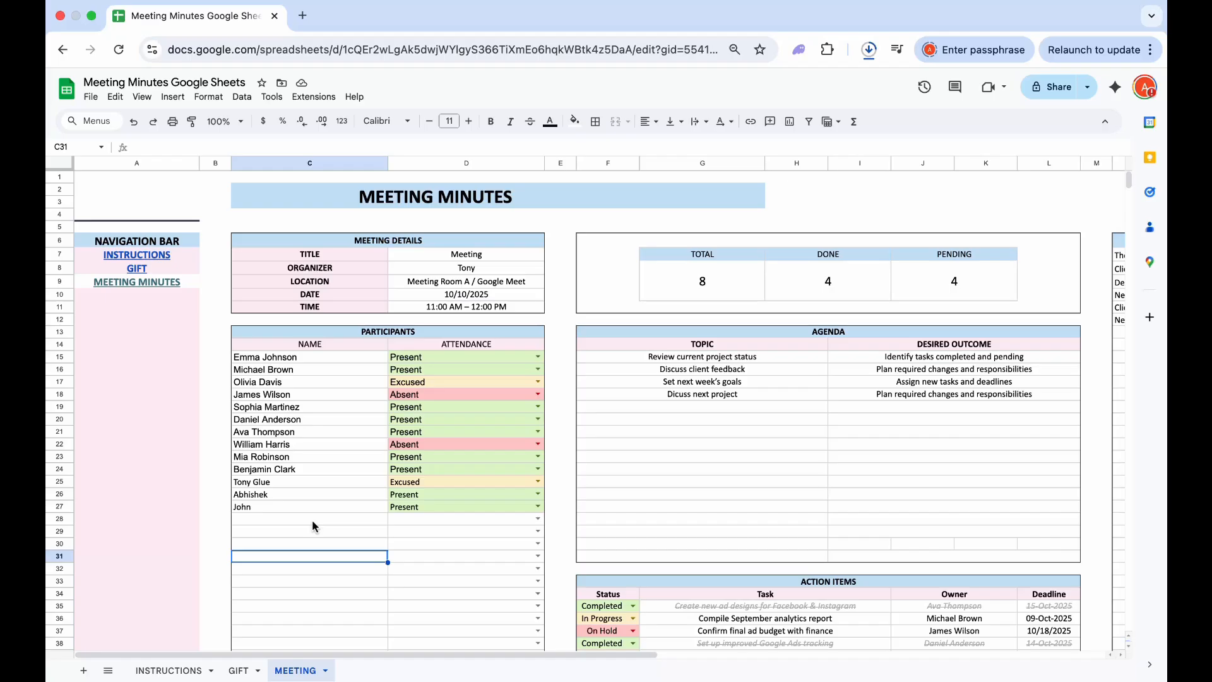
- Examine the agenda table's topics and their desired outcomes
scroll(642, 486, right, 5)
scroll(642, 486, down, 1)
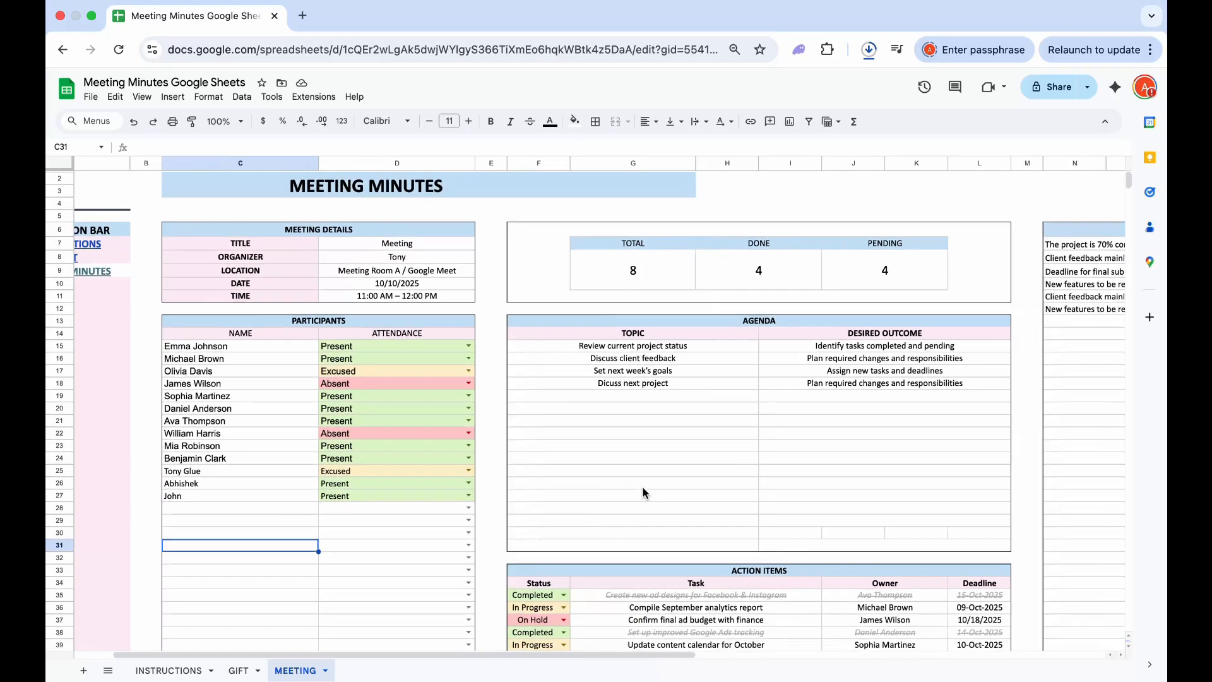
click(611, 327)
click(616, 338)
click(616, 355)
click(616, 379)
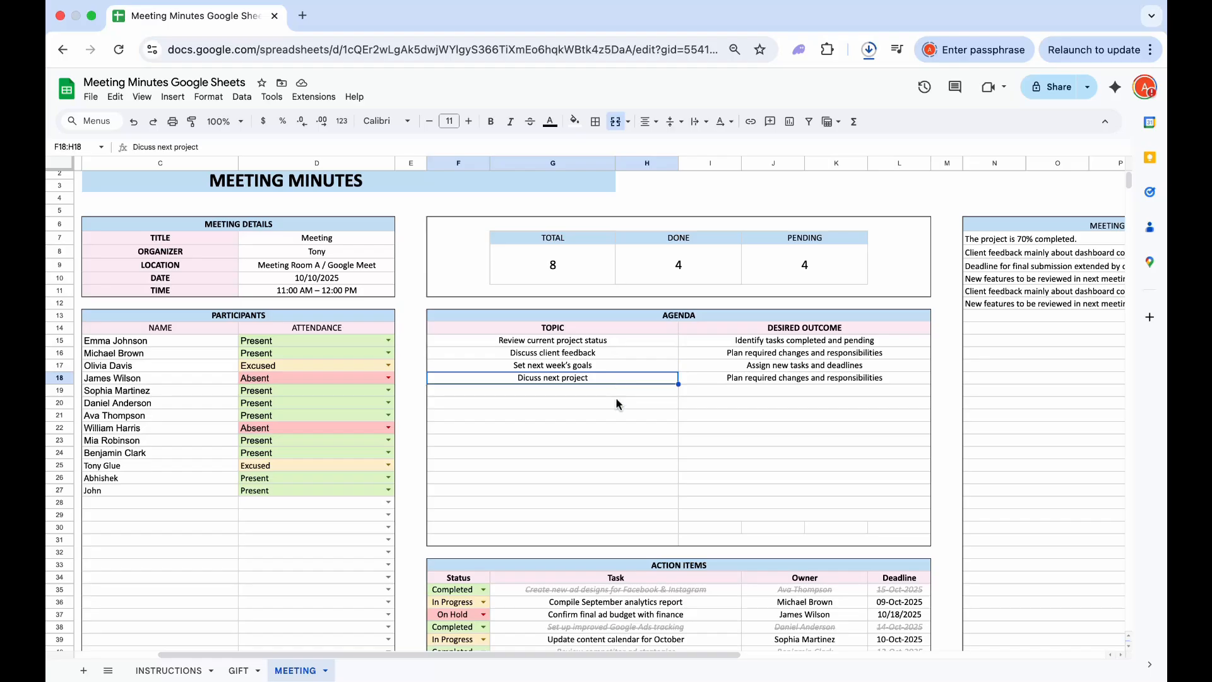
click(616, 401)
click(744, 331)
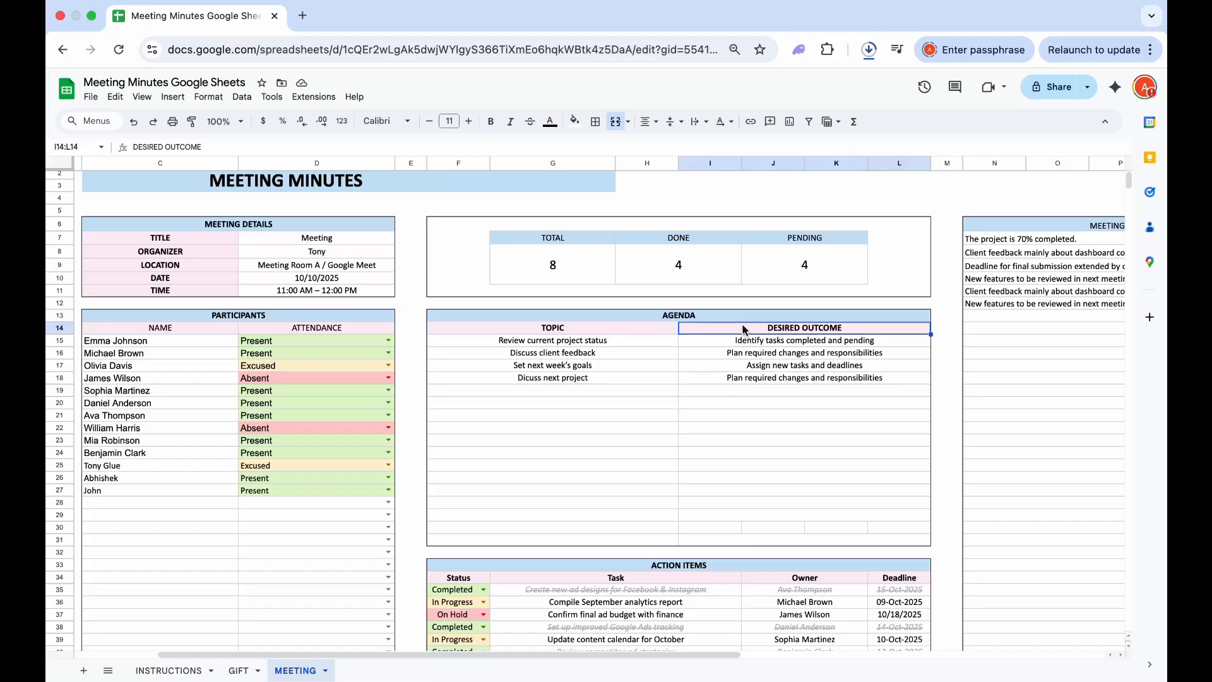
click(724, 344)
click(723, 362)
click(724, 404)
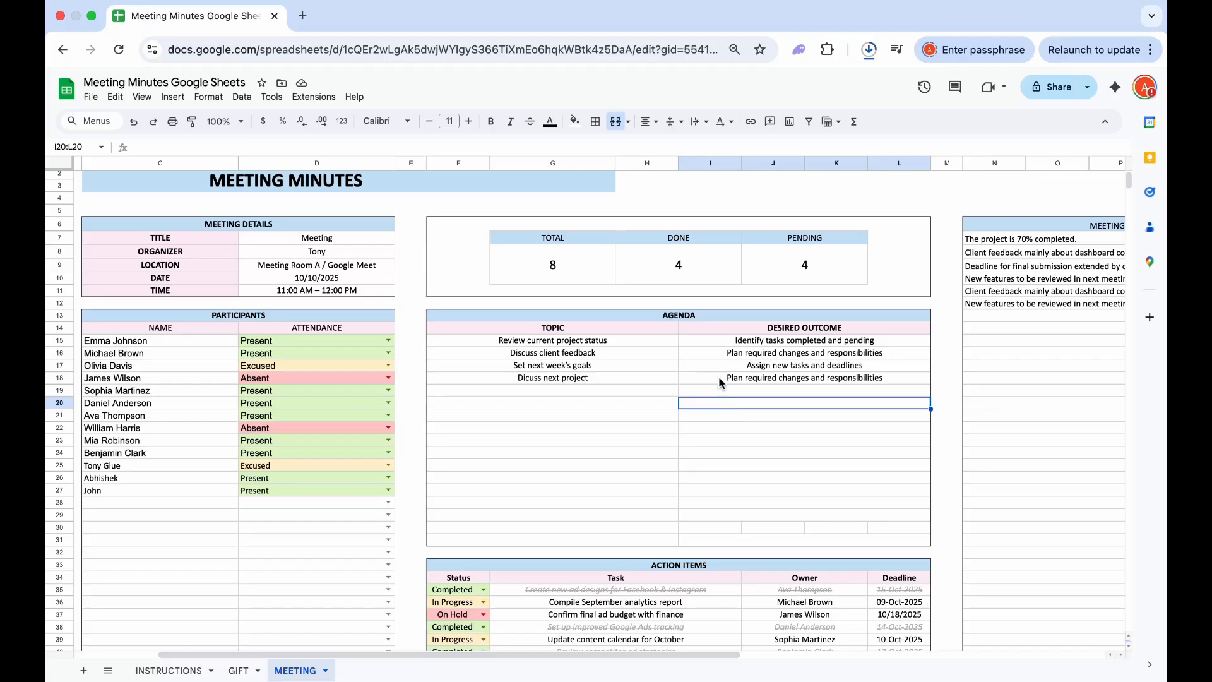
- Look over the empty agenda rows available for further topics and desired outcomes
drag(598, 325, 808, 424)
click(809, 428)
click(629, 393)
click(629, 453)
click(629, 526)
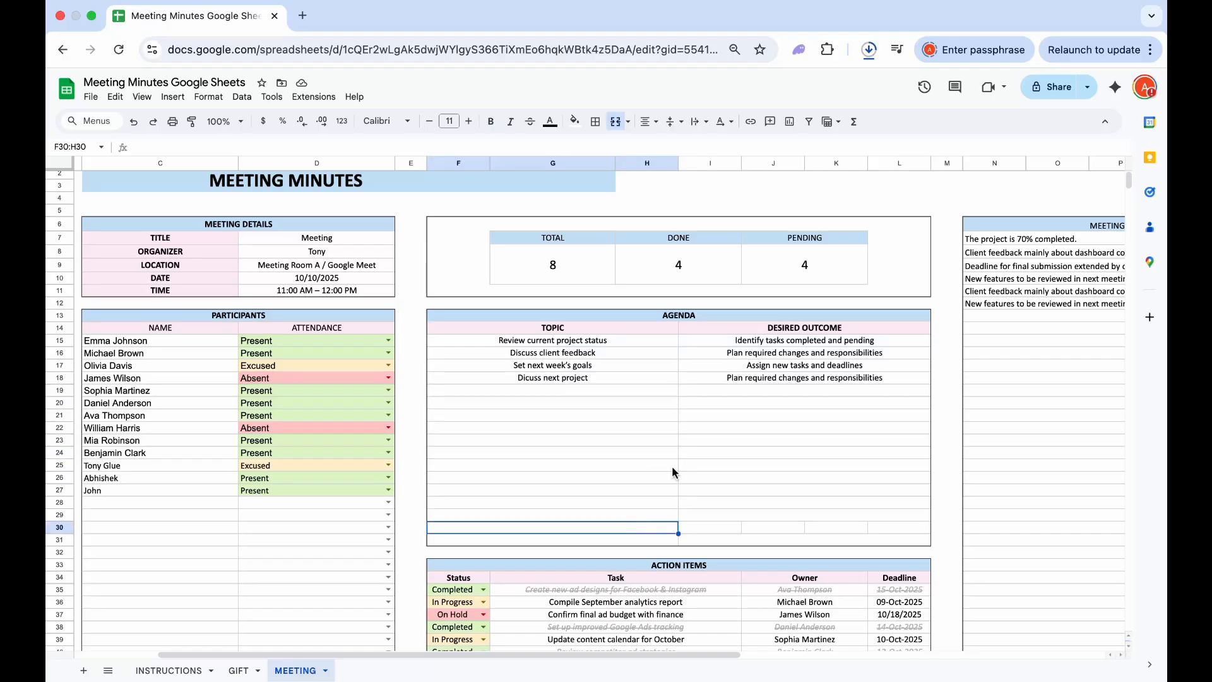
click(752, 392)
click(752, 438)
click(753, 515)
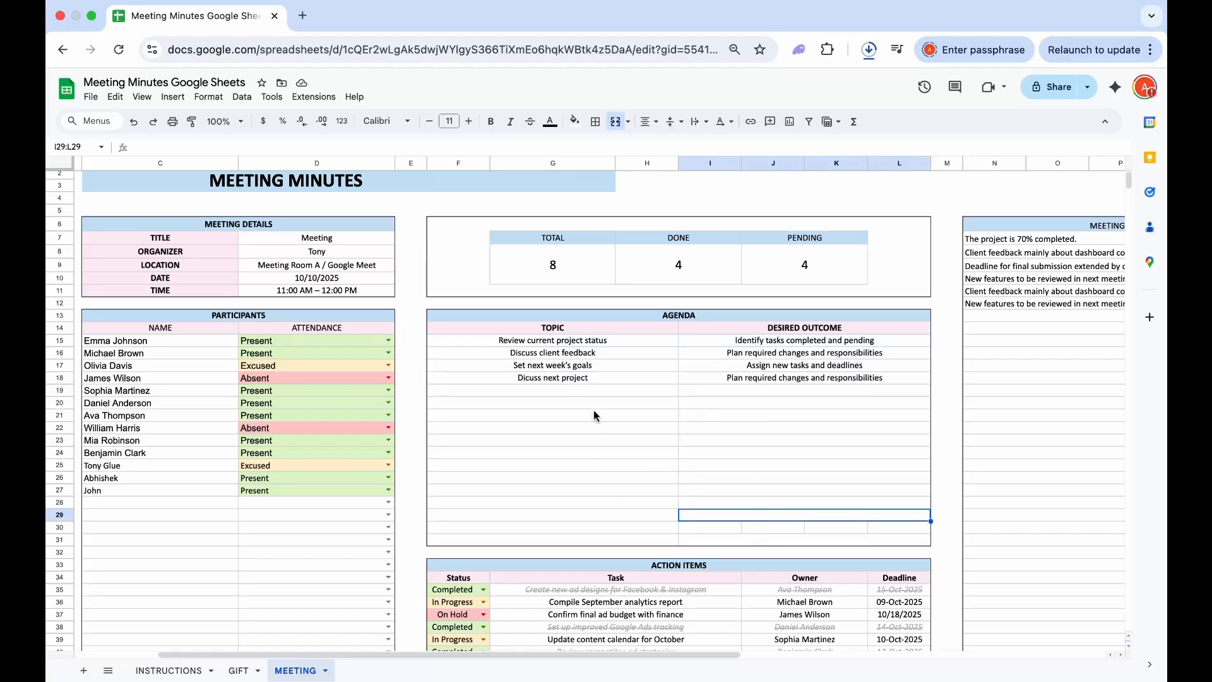
- Add the task "Follow up with client for payment" in the first empty row of the action items
scroll(598, 430, down, 5)
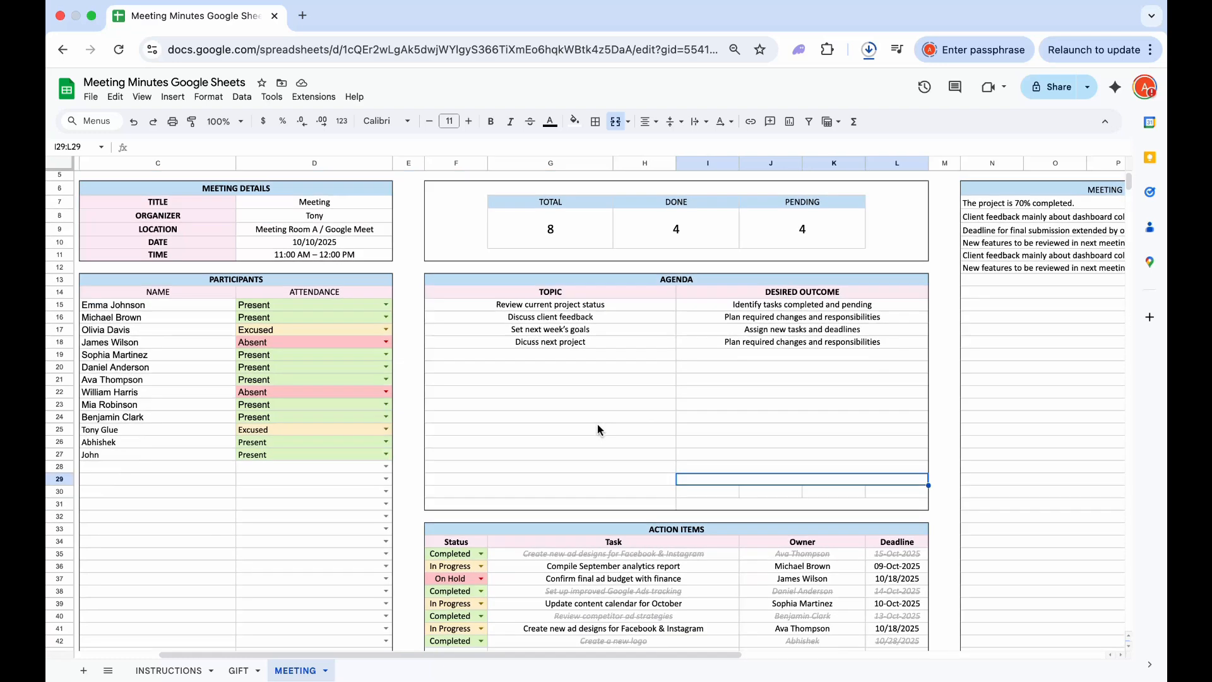
scroll(597, 423, down, 3)
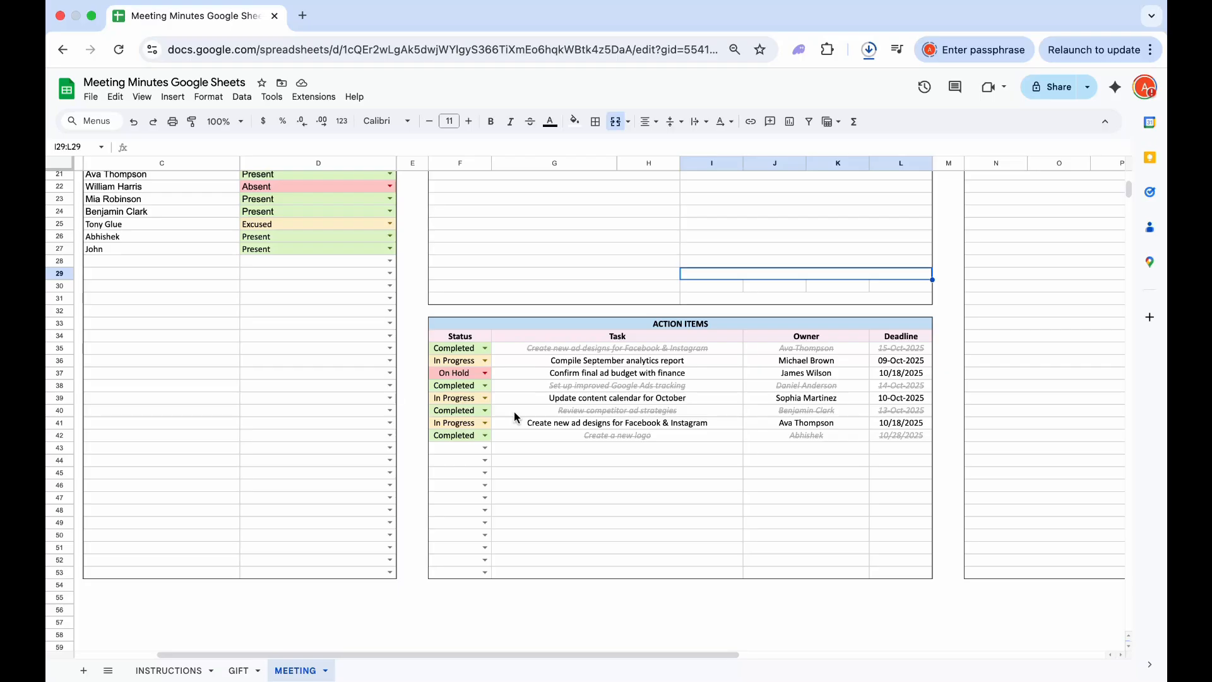
click(549, 450)
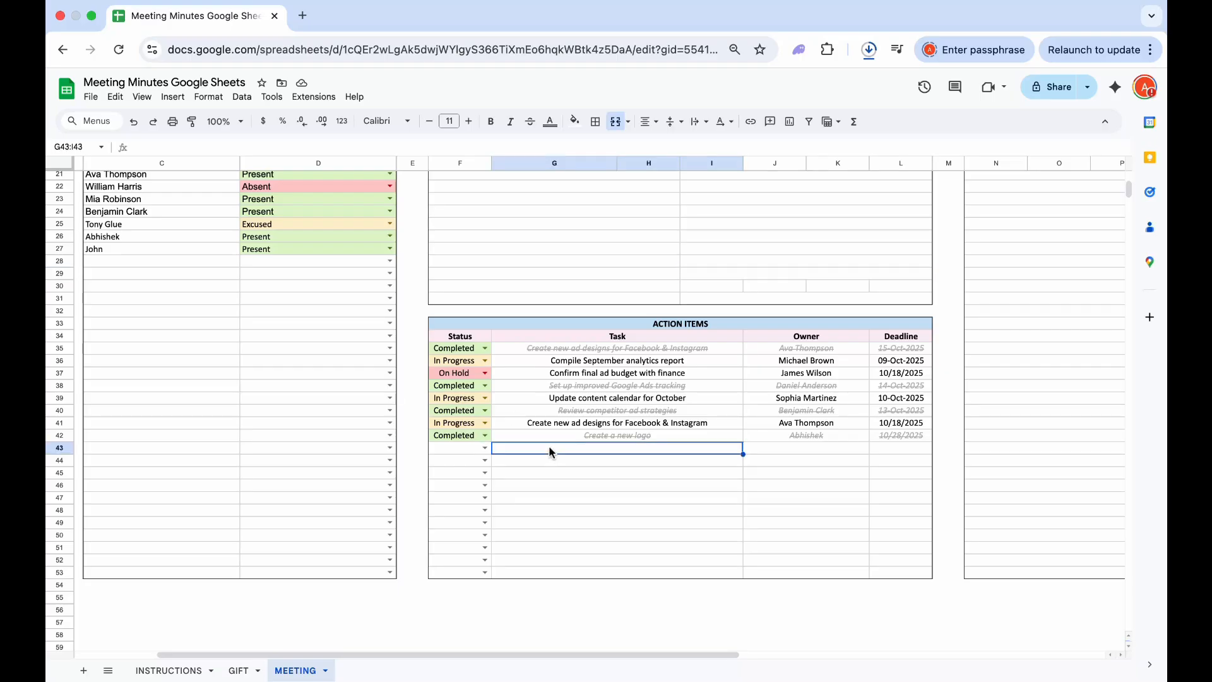
text(Follow )
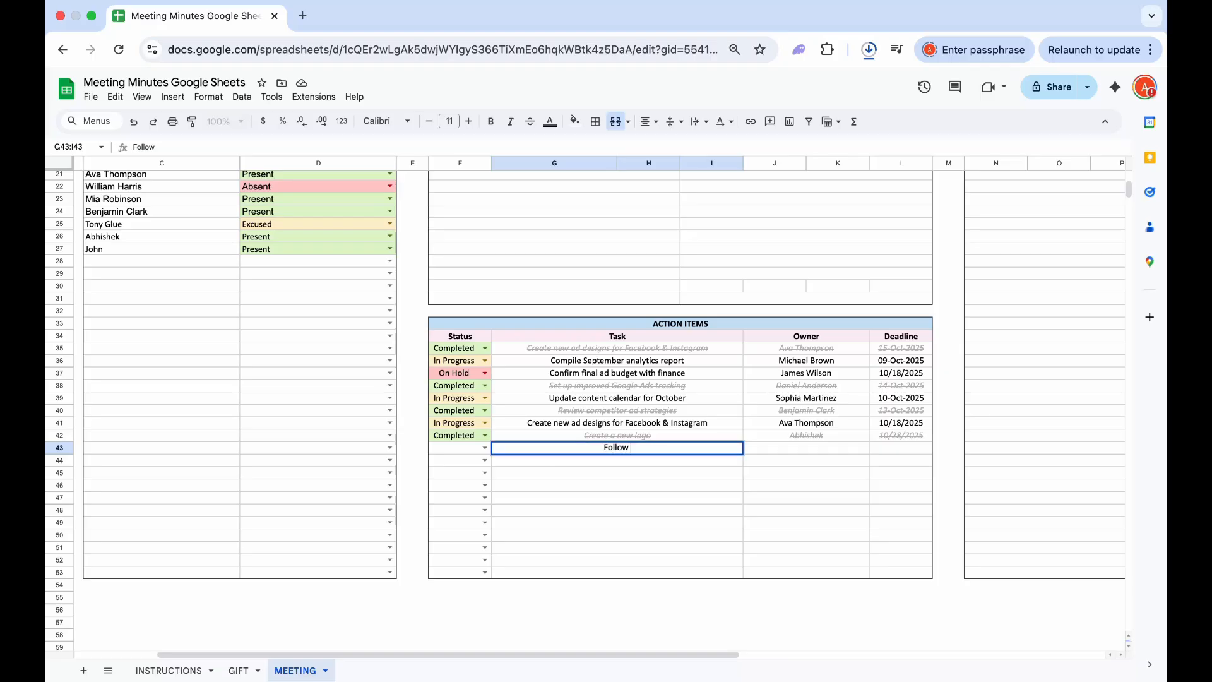
text(up with client f)
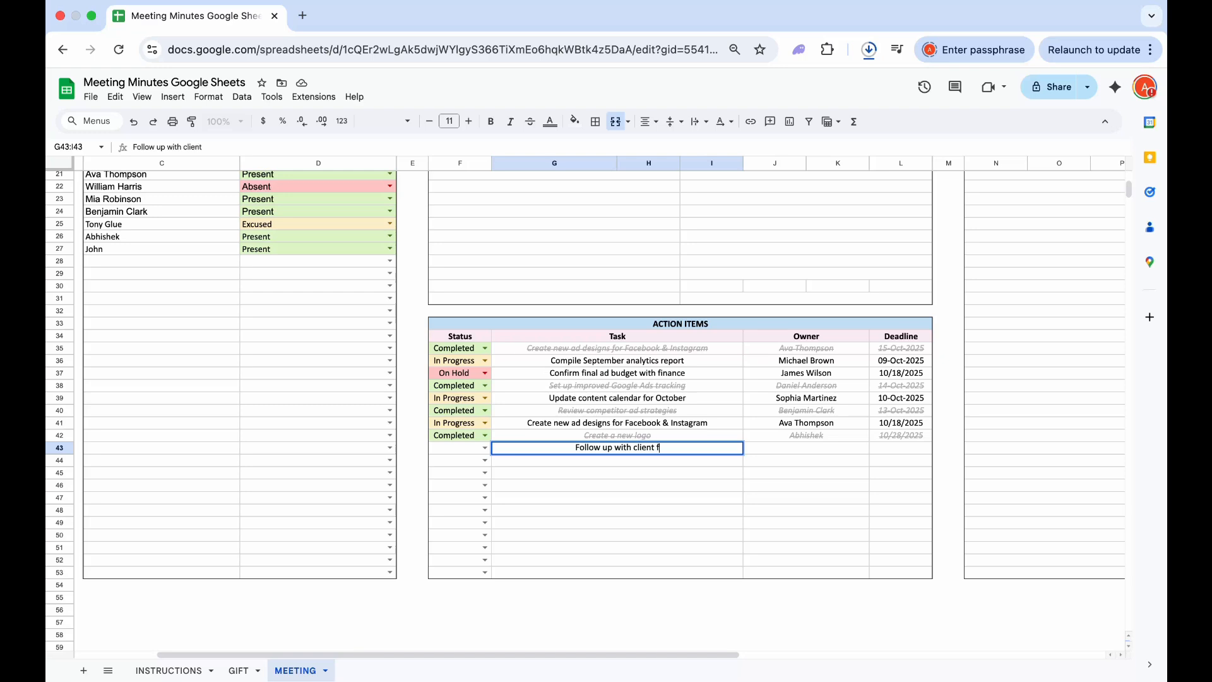
text(or payment)
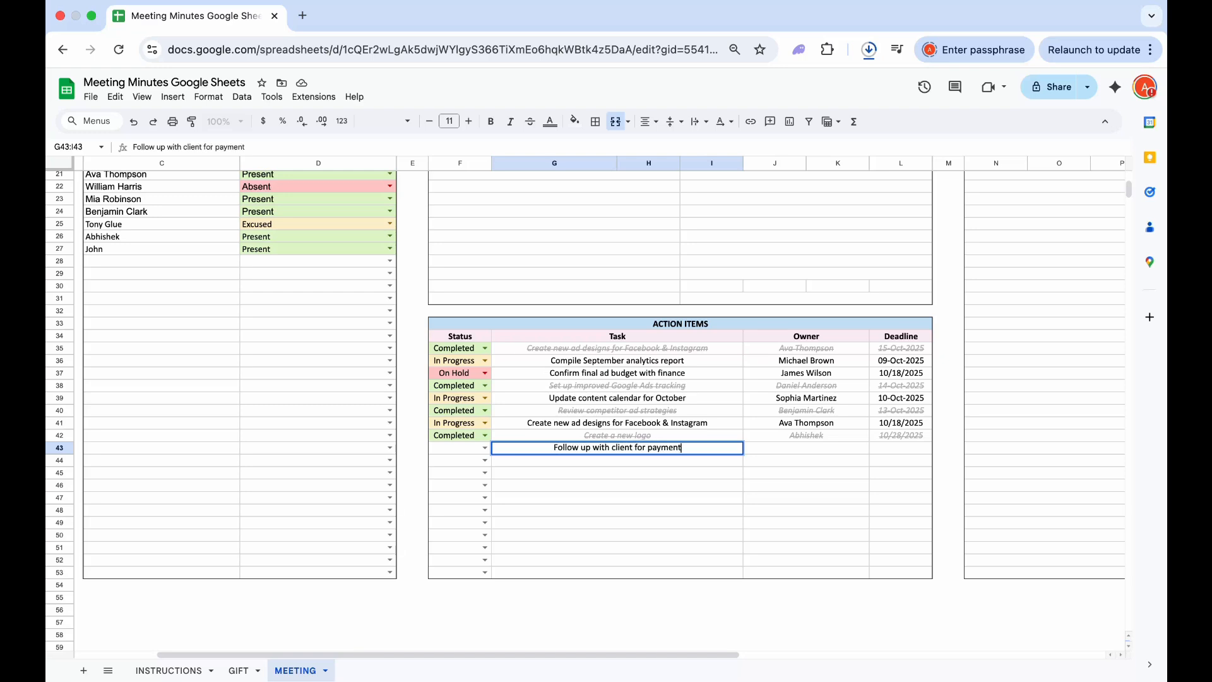
key(Return)
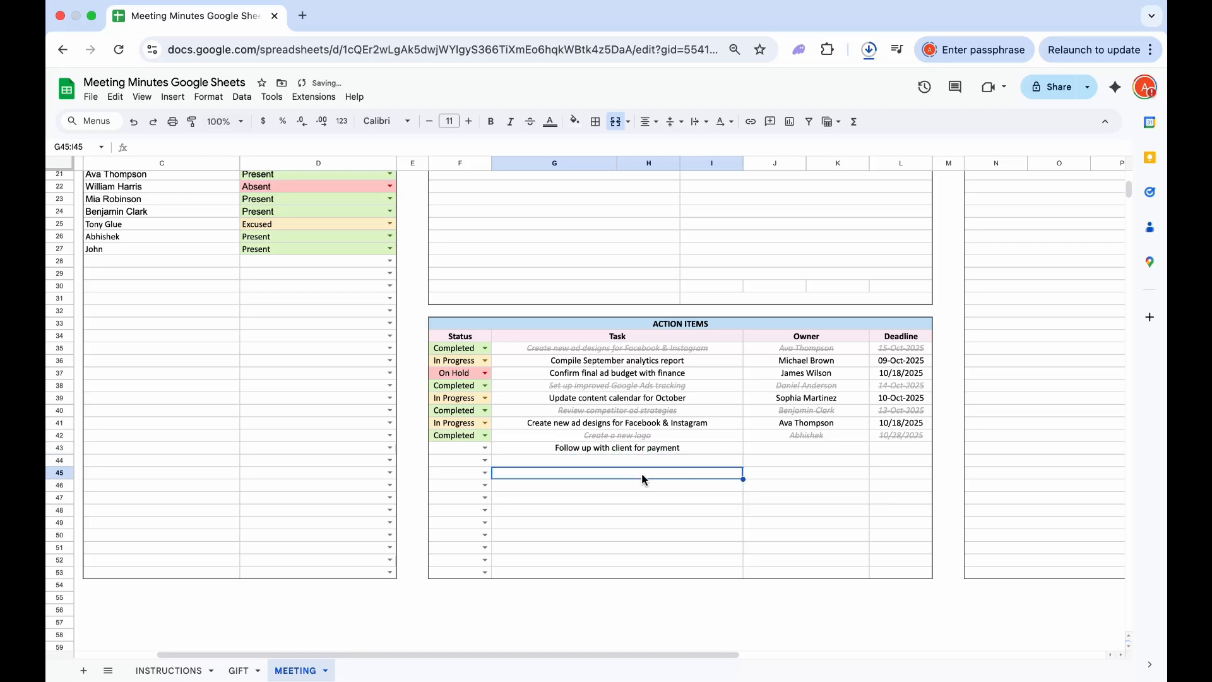
- Assign the payment follow-up task to the newly added participant as owner and set its deadline to 10/30/2025
click(815, 447)
text(John)
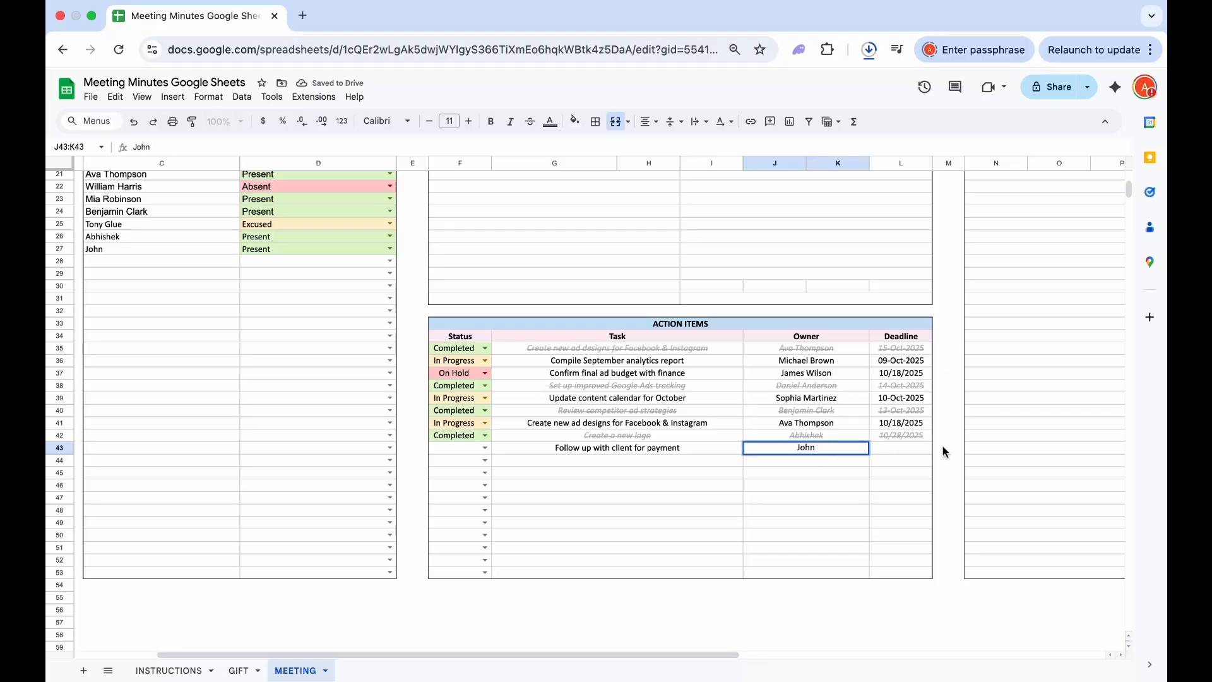
click(915, 453)
double_click(915, 452)
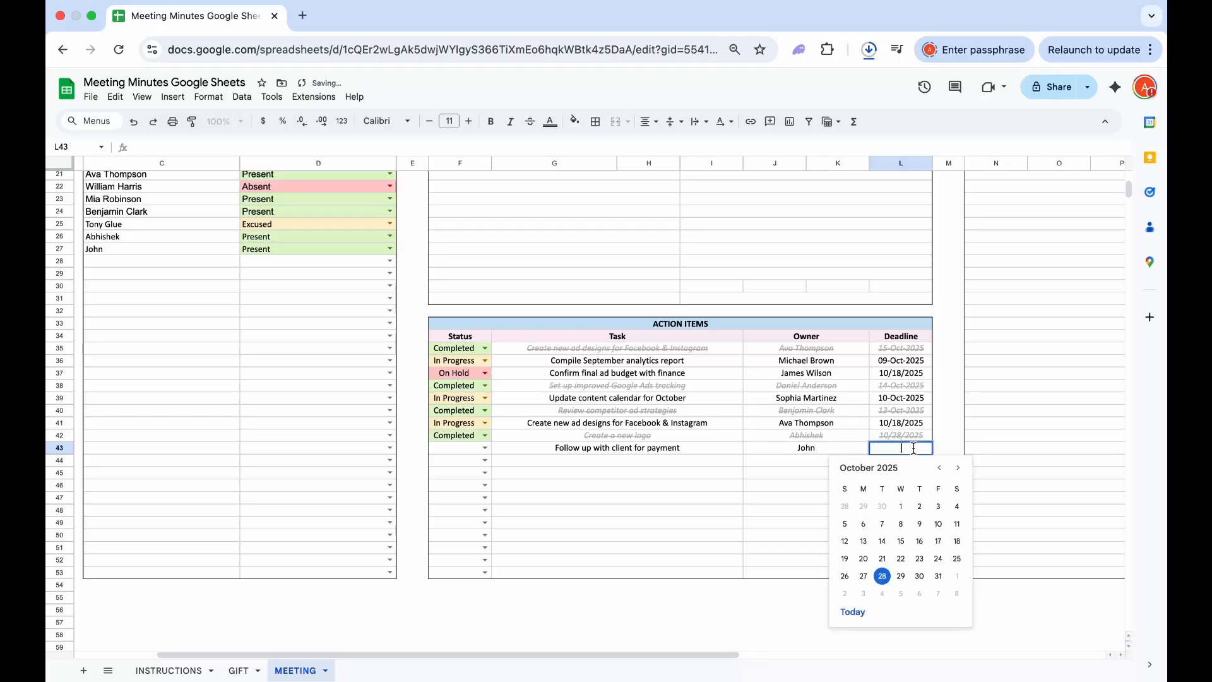
click(922, 576)
click(707, 488)
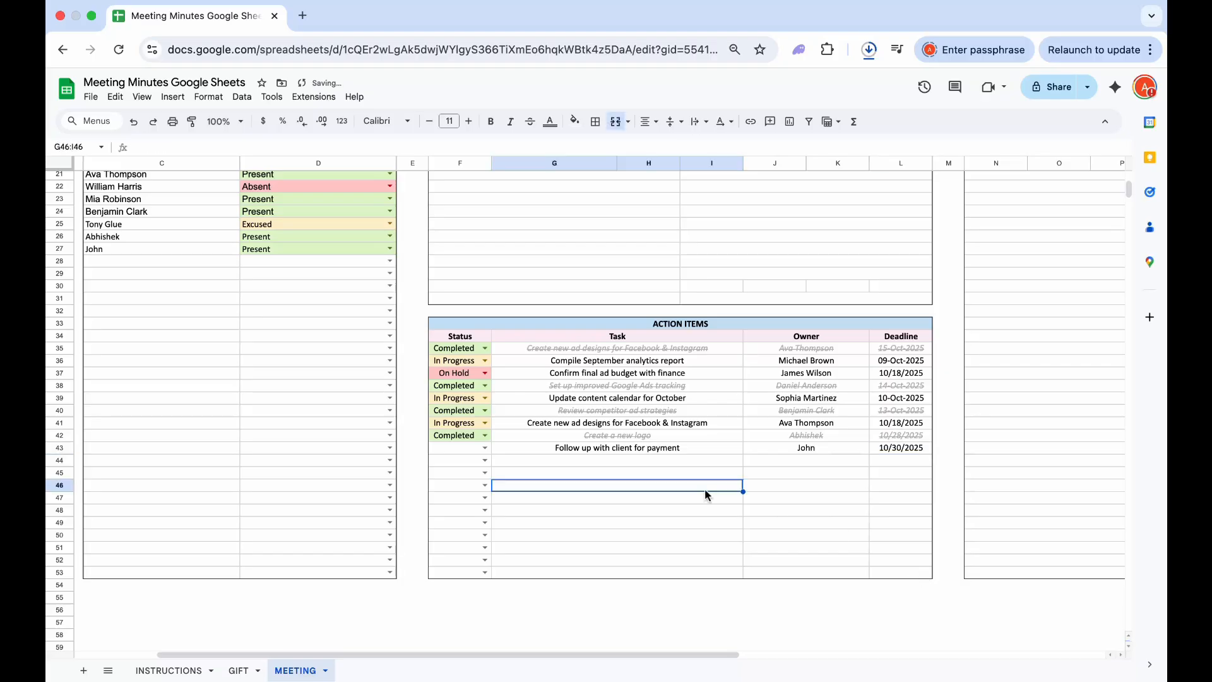
- Set the status of the payment follow-up task to In Progress
click(485, 448)
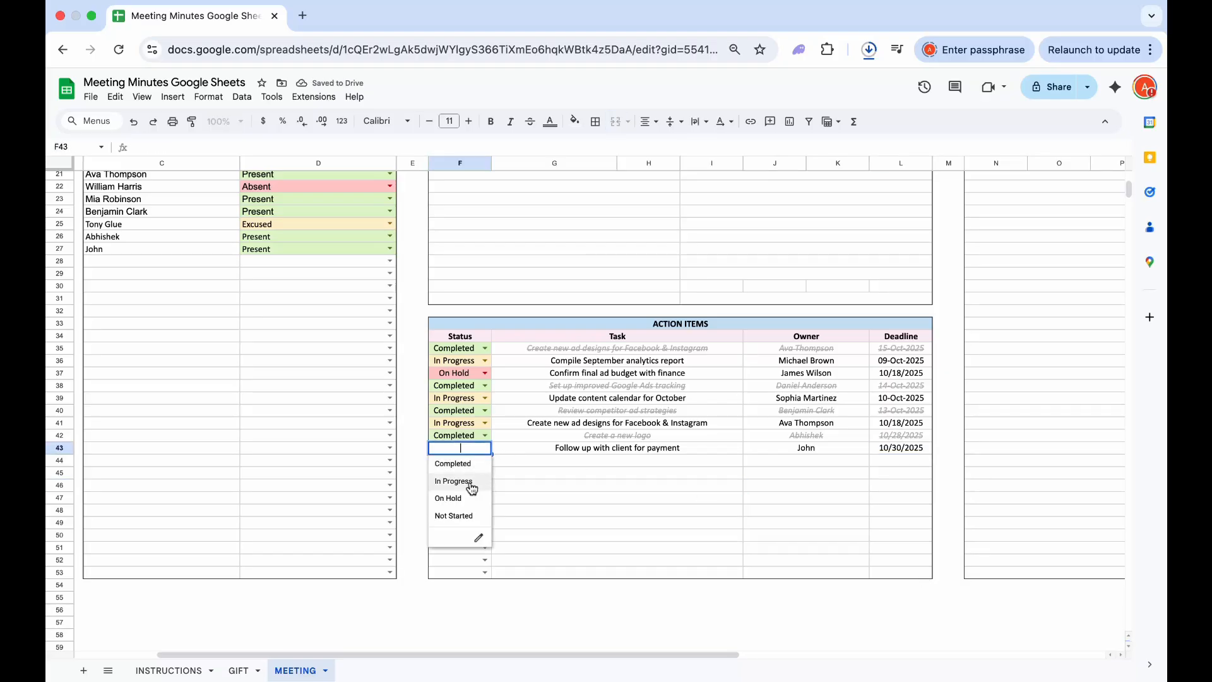
click(473, 483)
click(622, 486)
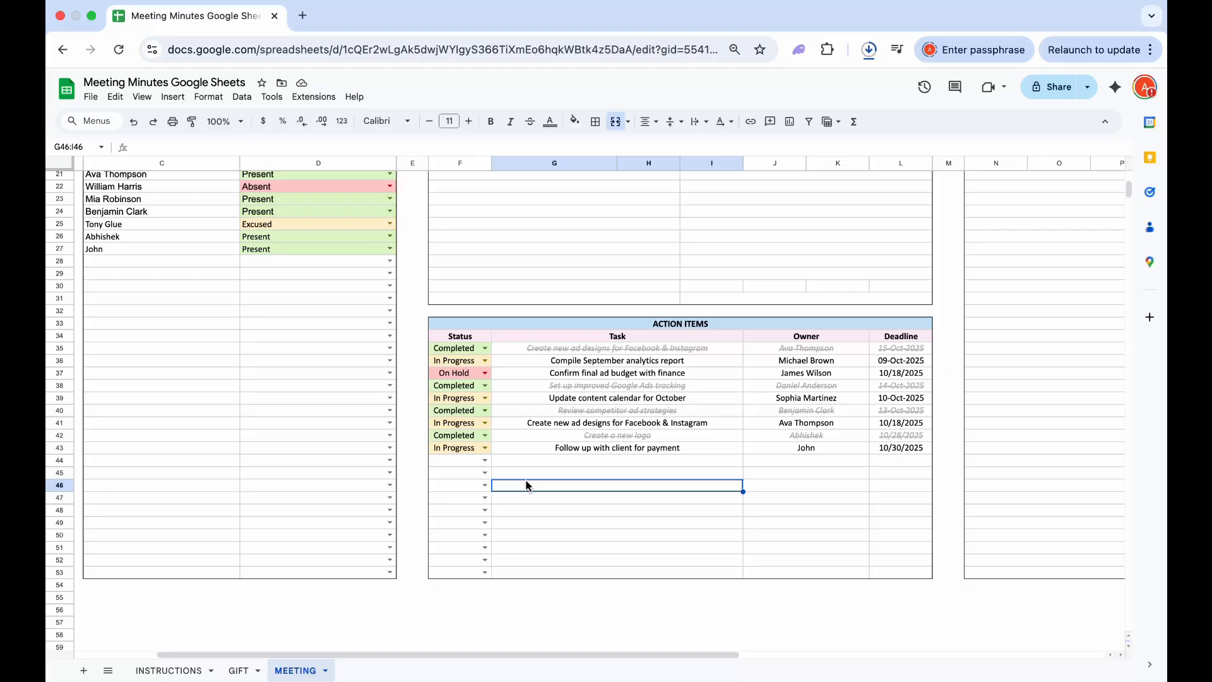
- Mark the payment follow-up task as Completed in the action items and return its status to In Progress
click(484, 448)
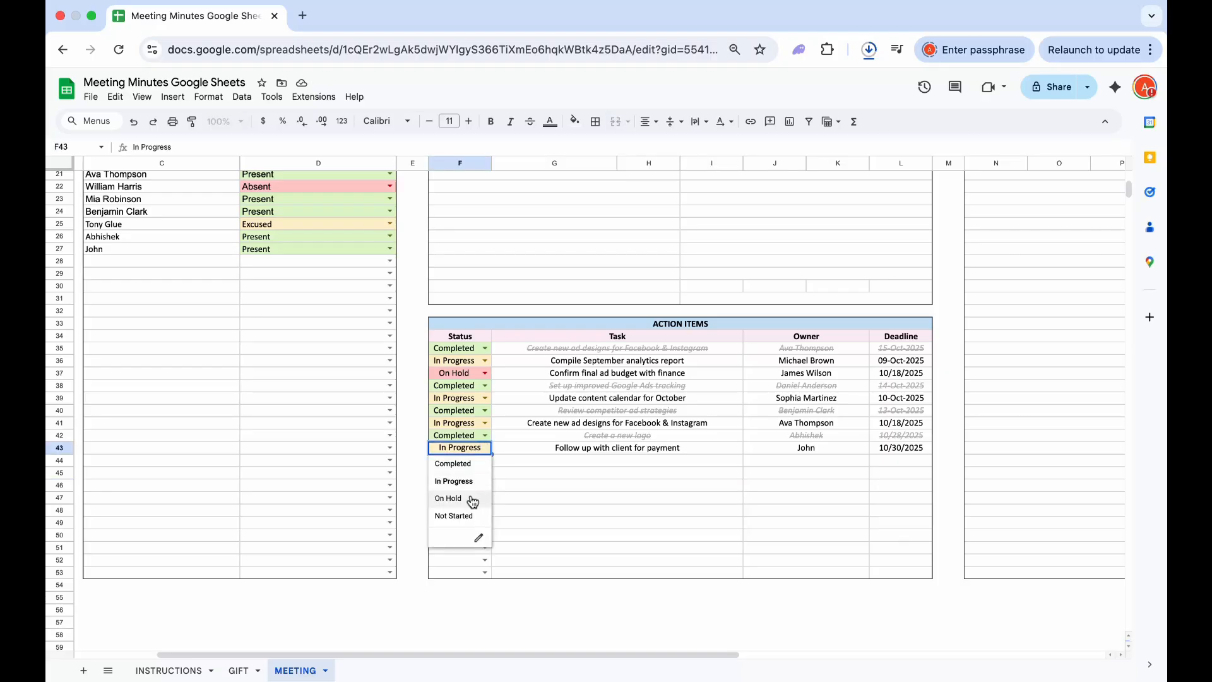
click(470, 467)
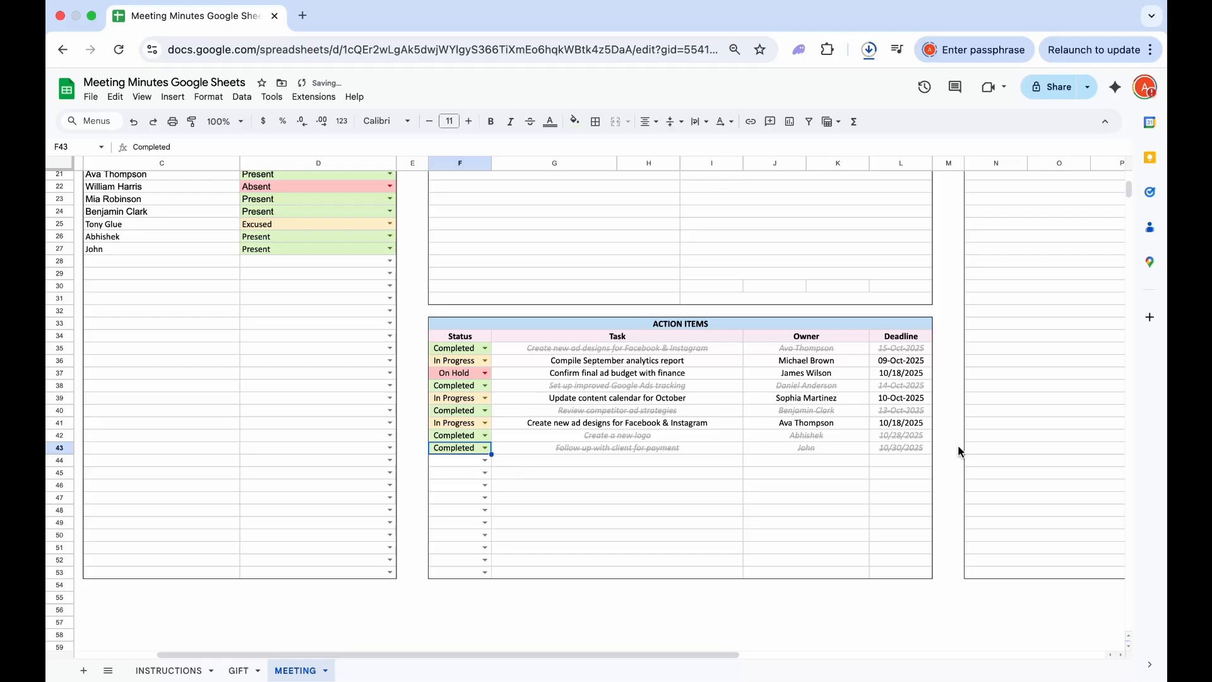
click(485, 448)
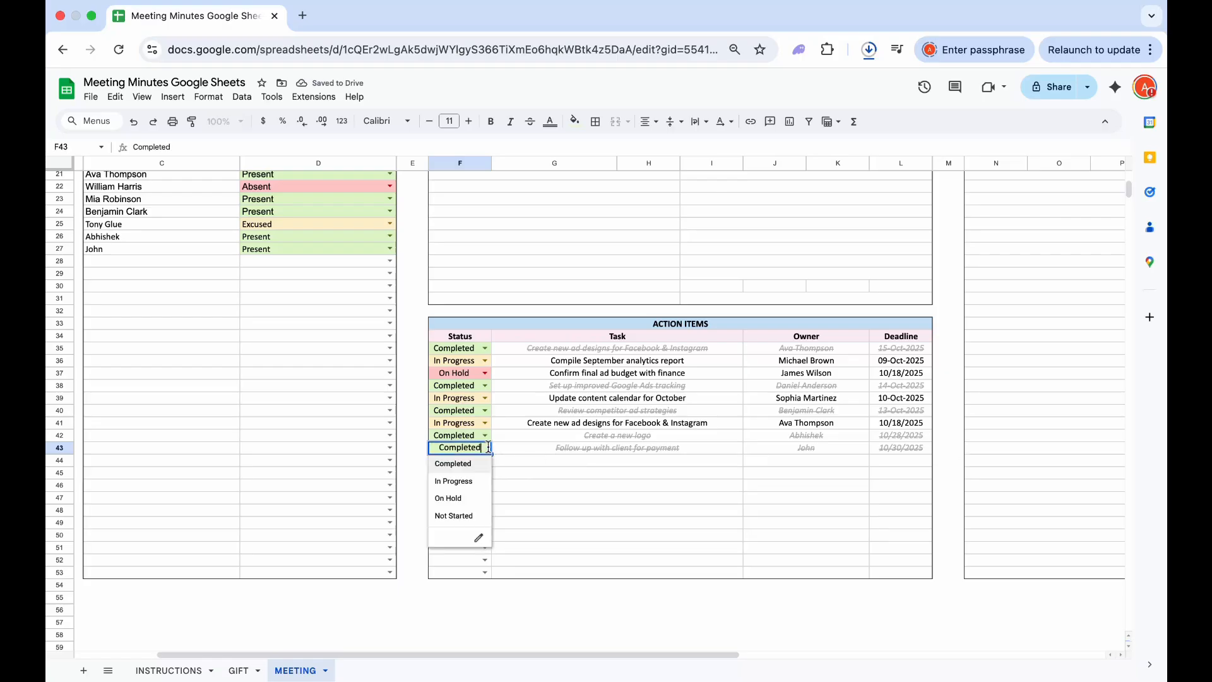
click(468, 480)
click(590, 506)
- Examine the total, done and pending task counts in the summary block above the agenda
scroll(590, 506, up, 7)
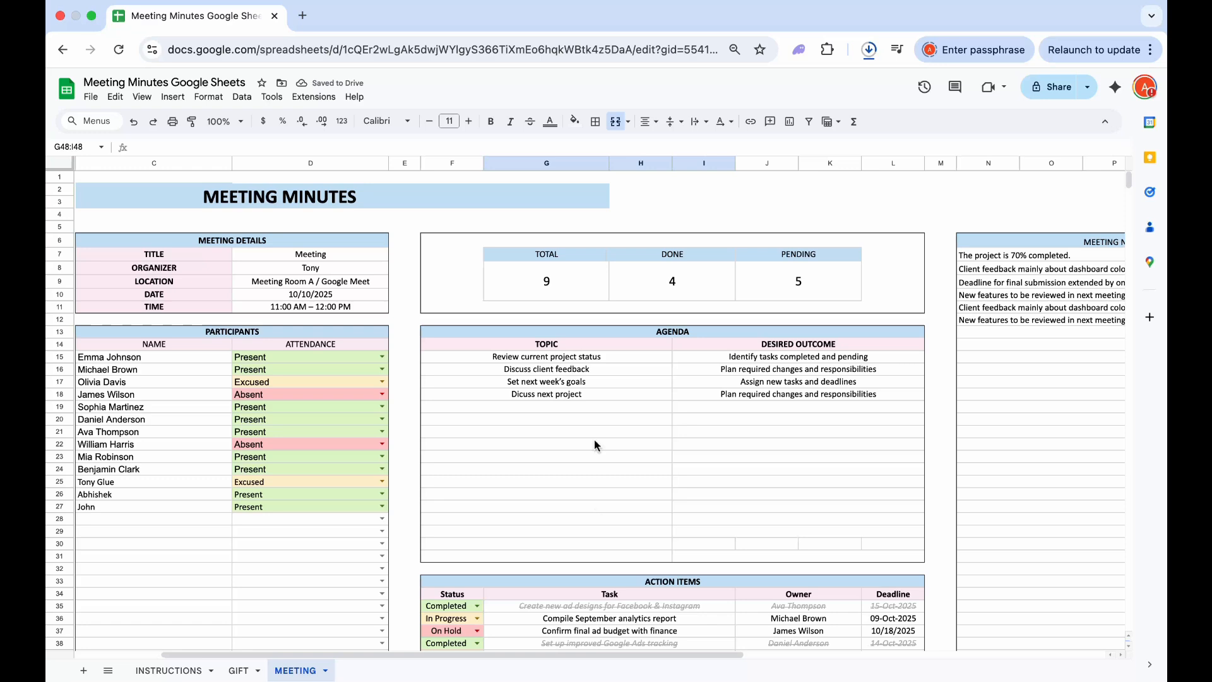
click(581, 289)
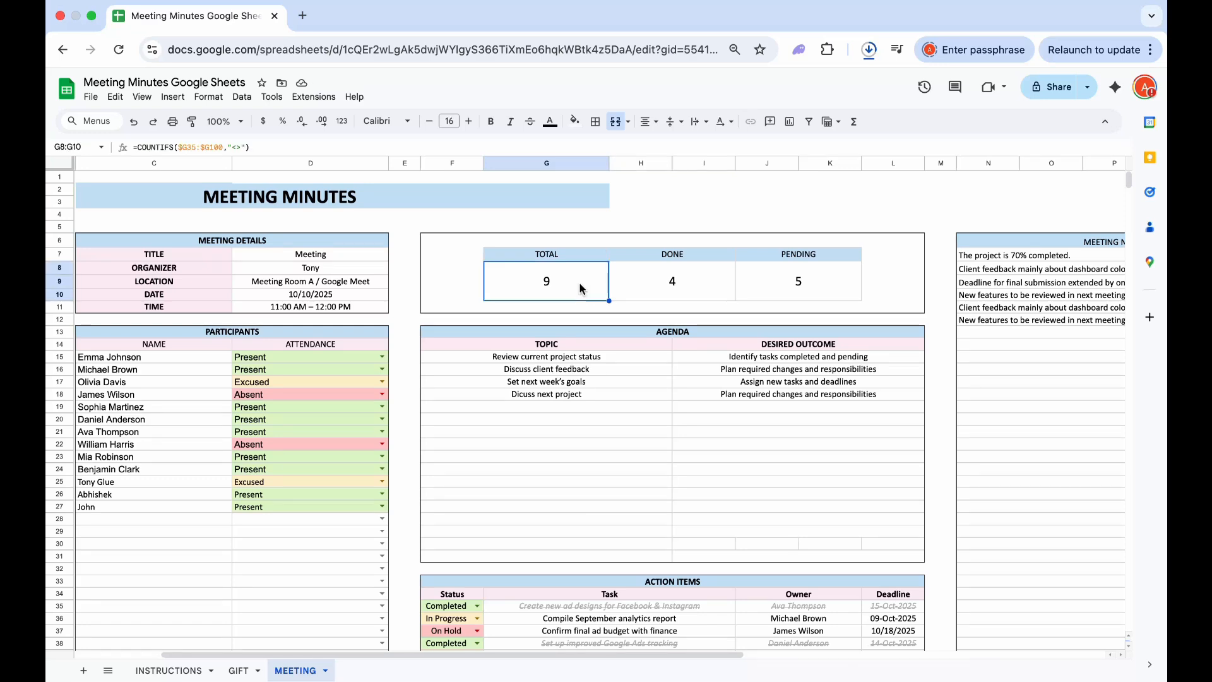
drag(504, 253, 786, 285)
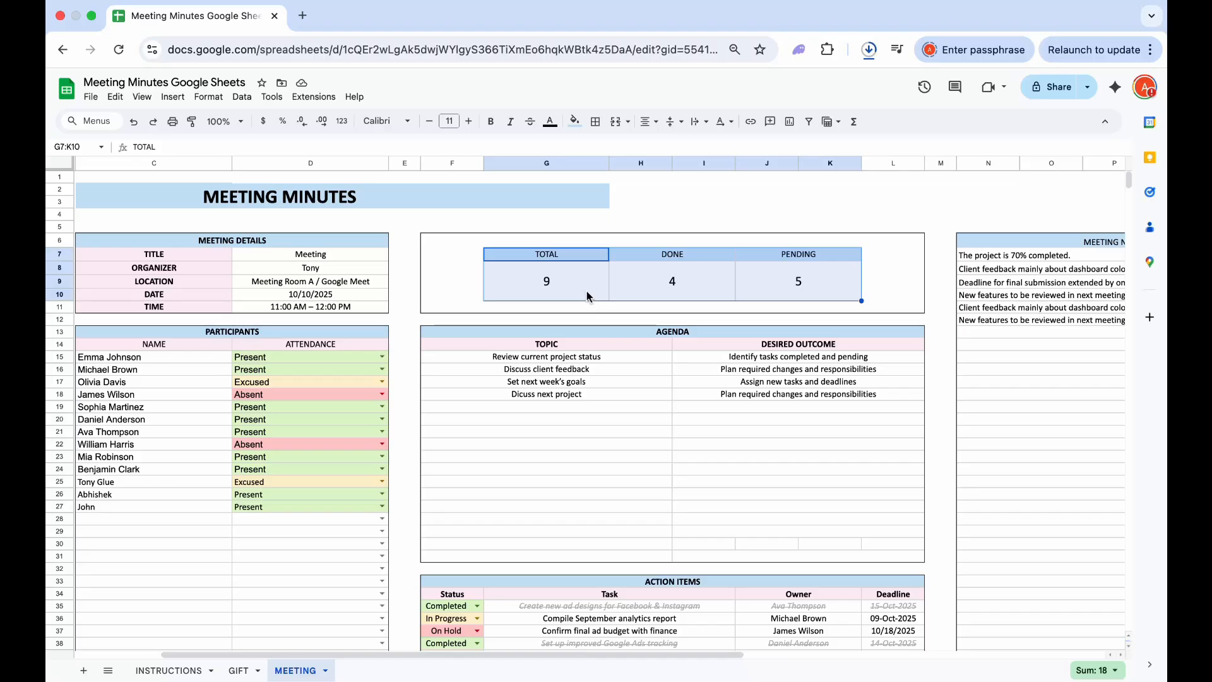
click(641, 287)
click(577, 277)
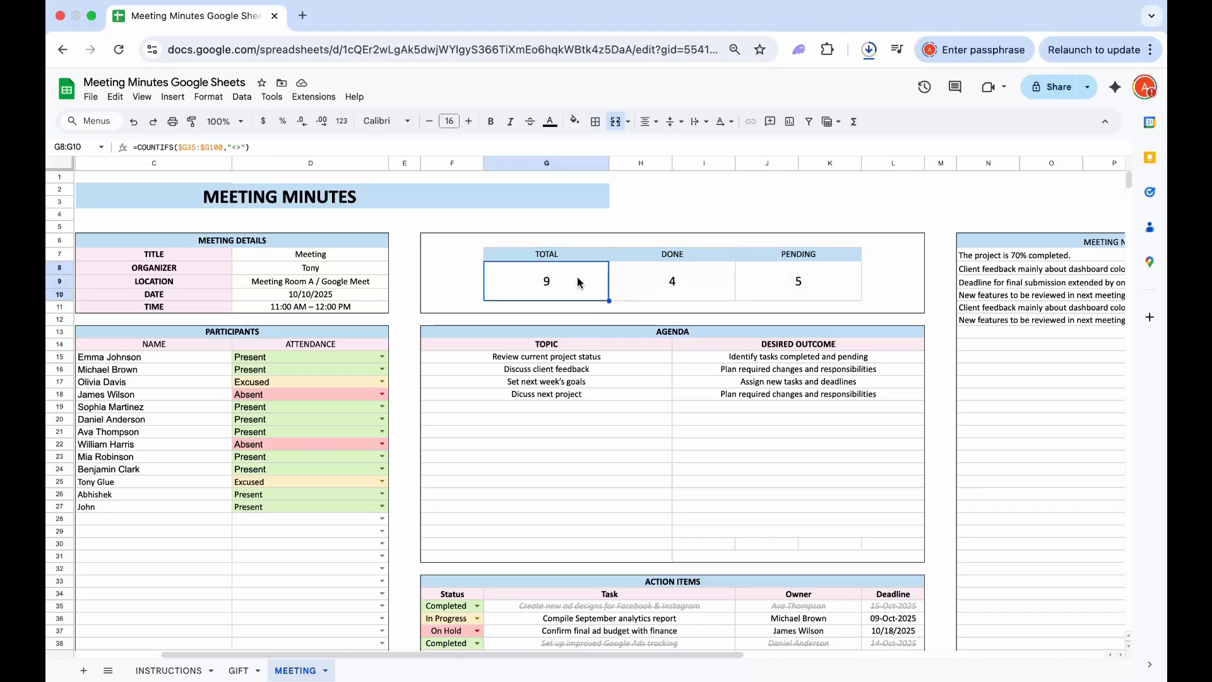
- Read through the entries in the meeting notes section and check the empty rows below them
scroll(697, 342, right, 5)
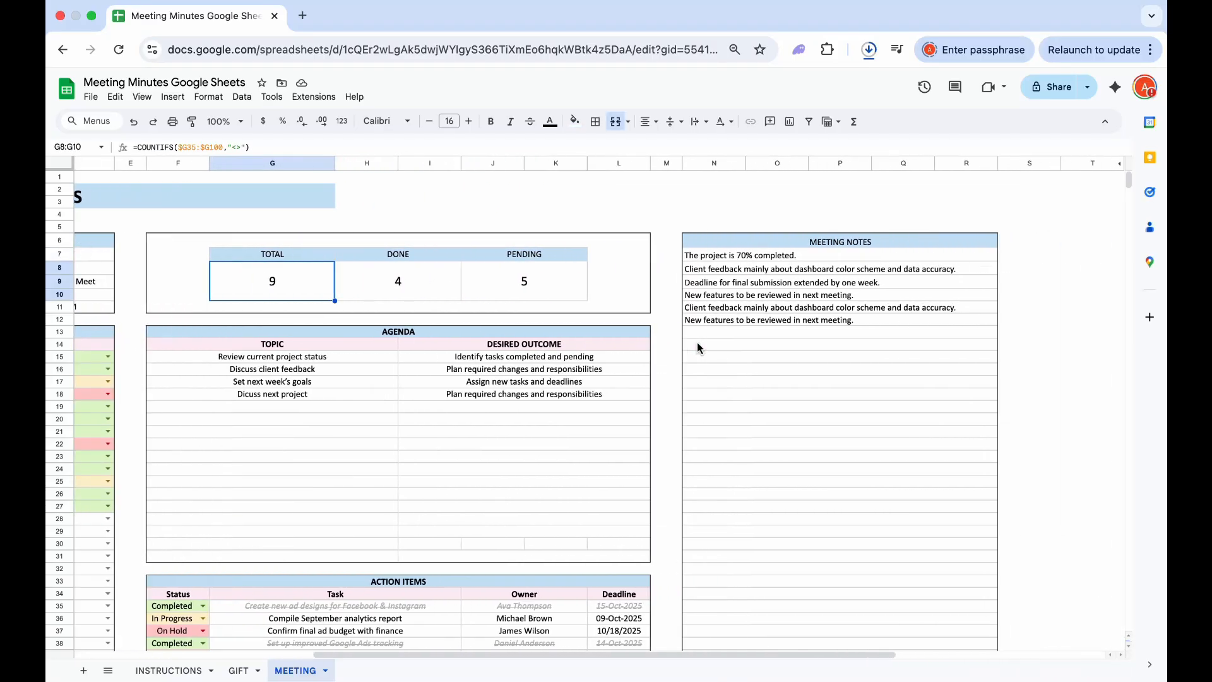
click(850, 256)
click(849, 286)
click(850, 296)
click(850, 307)
click(851, 321)
click(838, 396)
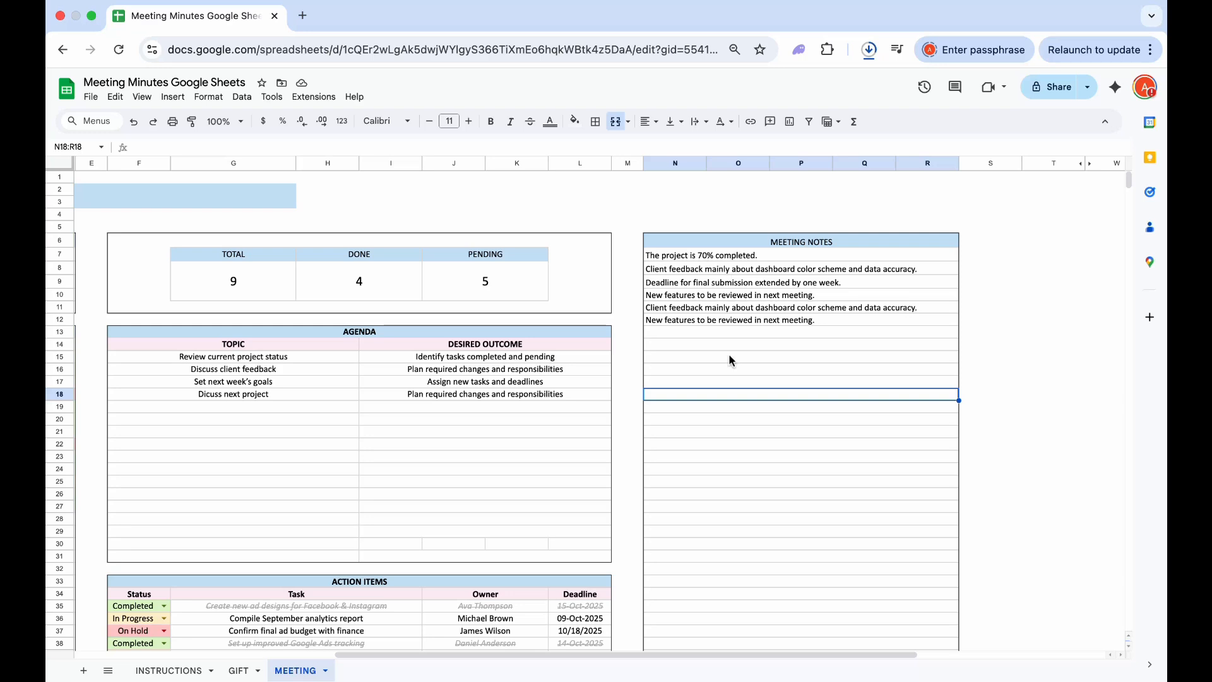
scroll(729, 358, left, 2)
scroll(731, 360, left, 5)
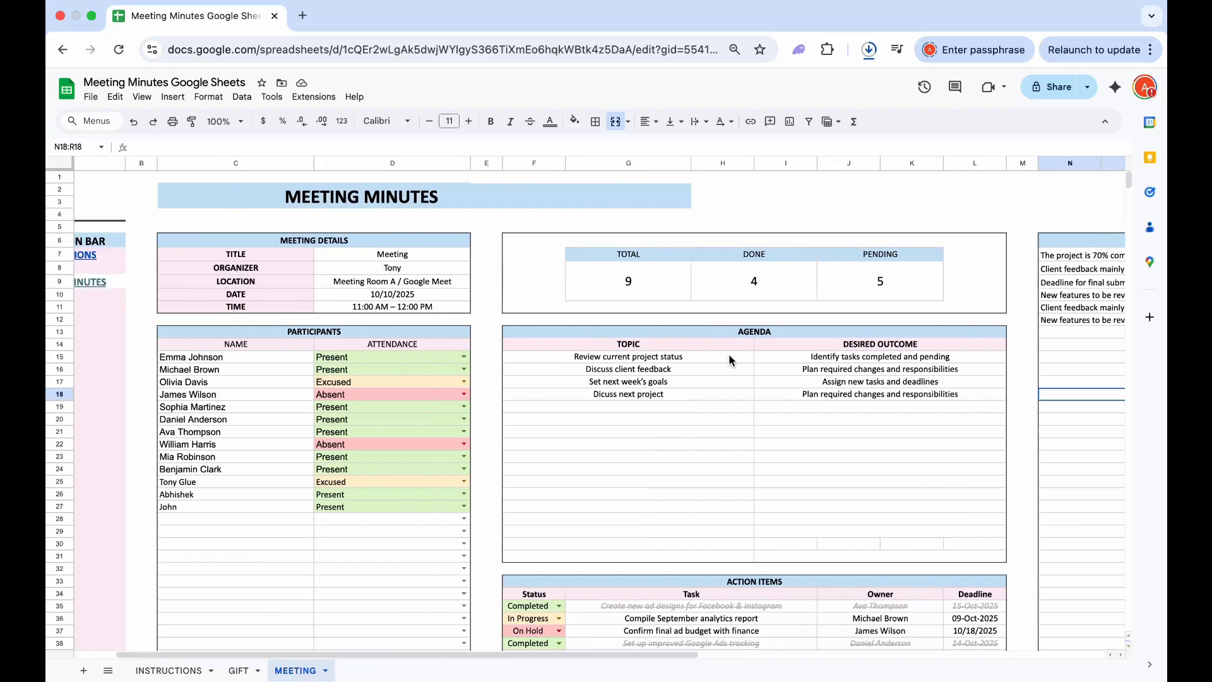